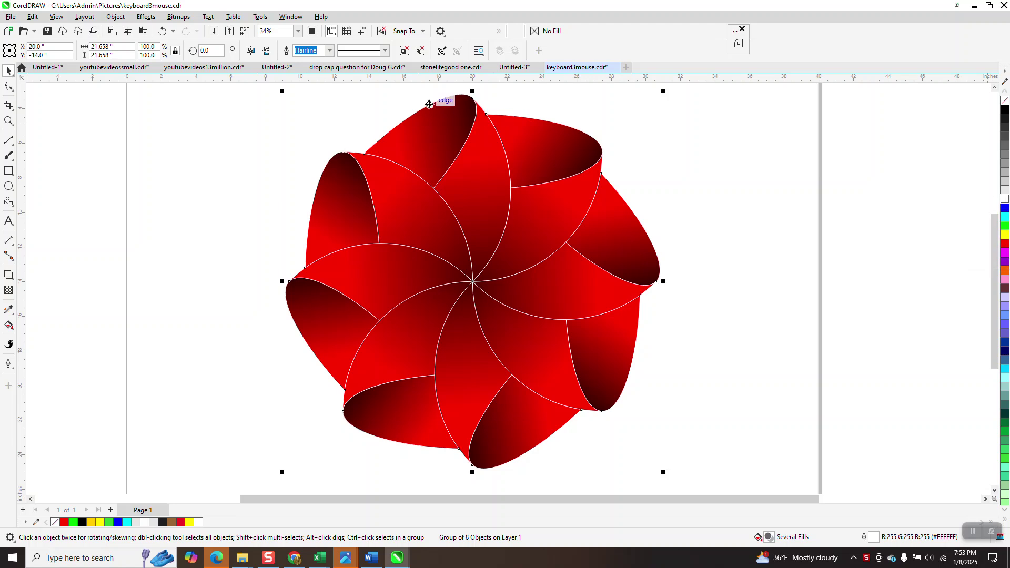
Step: Remove the outline from the red flower group and move it off the page to about X 49.8, Y -12.6 inches
right_click(1004, 100)
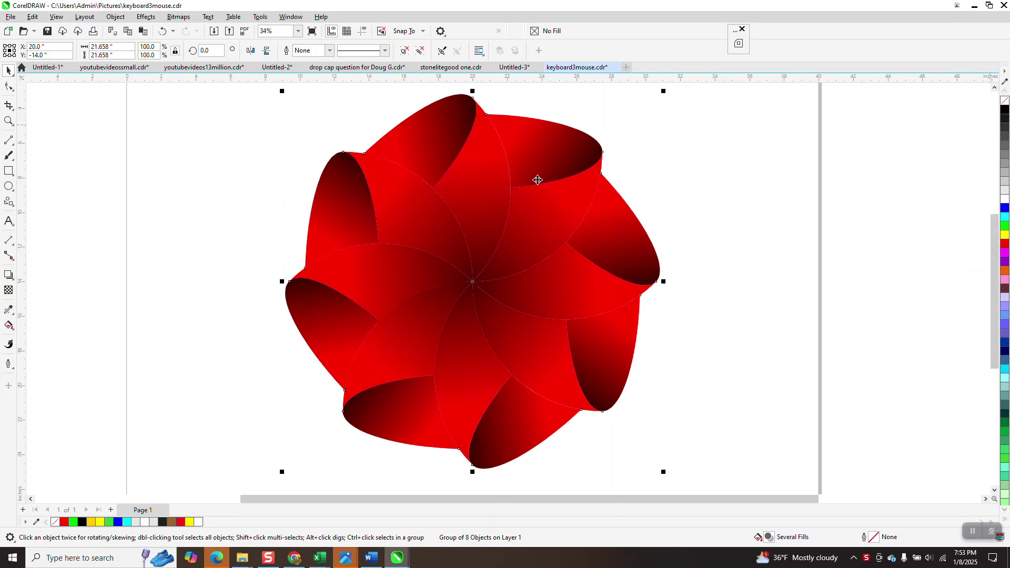
scroll(511, 190, down, 3)
drag(345, 137, 677, 366)
drag(544, 238, 784, 230)
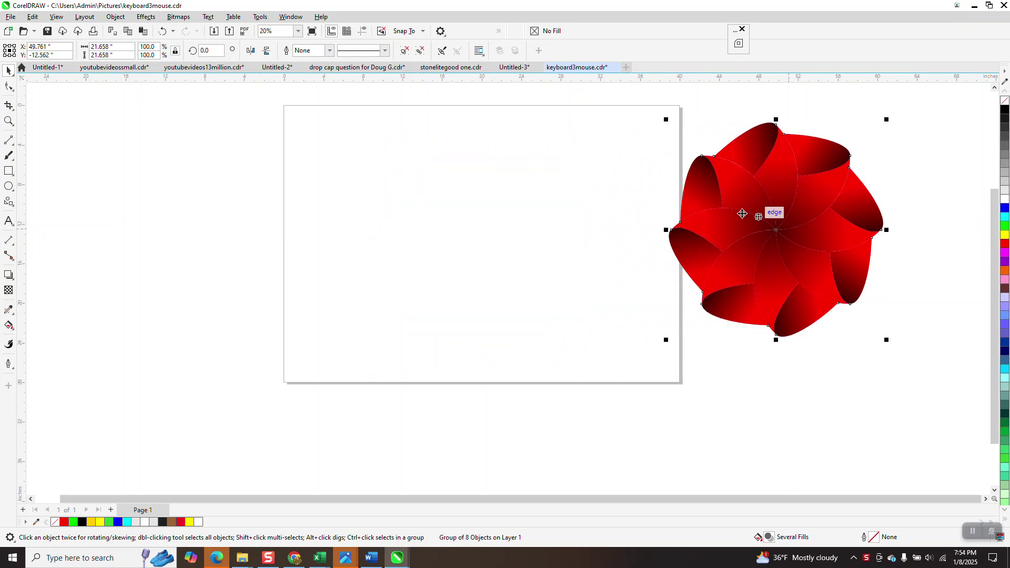
Step: Draw a circle on the page and set its diameter to 12 inches
click(10, 188)
drag(516, 164, 410, 277)
click(110, 47)
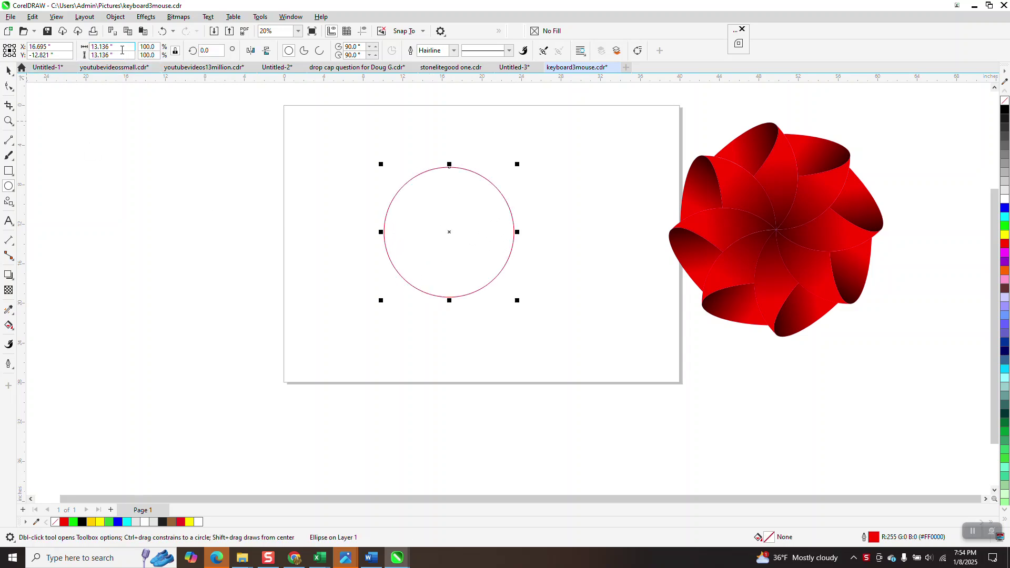
text(12)
key(Return)
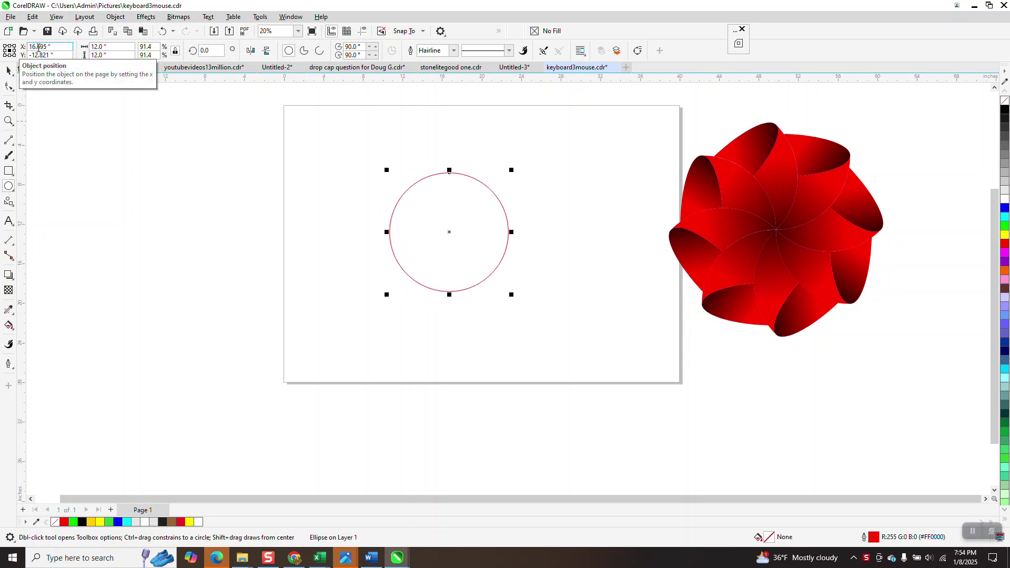
Step: Place the circle at X 20, Y -14 inches and create a concentric copy squashed to about 3.7 inches high
click(37, 47)
text(20)
key(Tab)
text(-14)
key(Return)
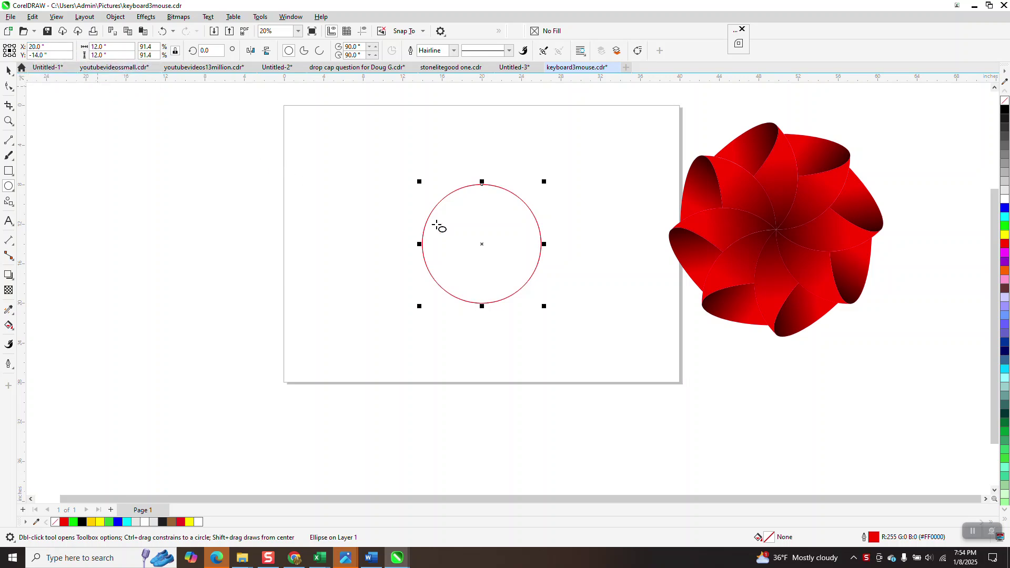
drag(479, 183, 479, 225)
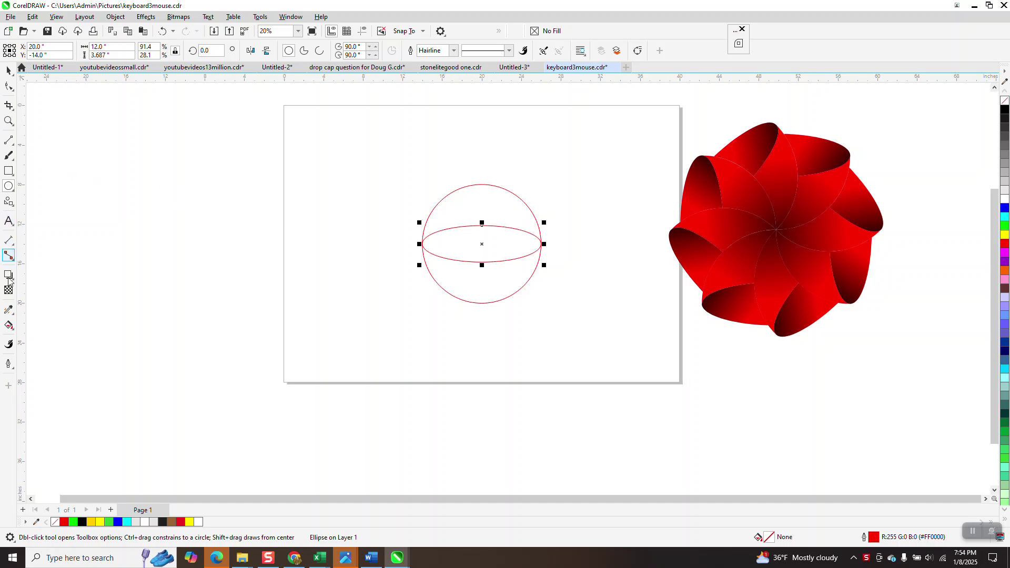
Step: Set the document's nudge distance to 14 inches
click(8, 70)
click(344, 96)
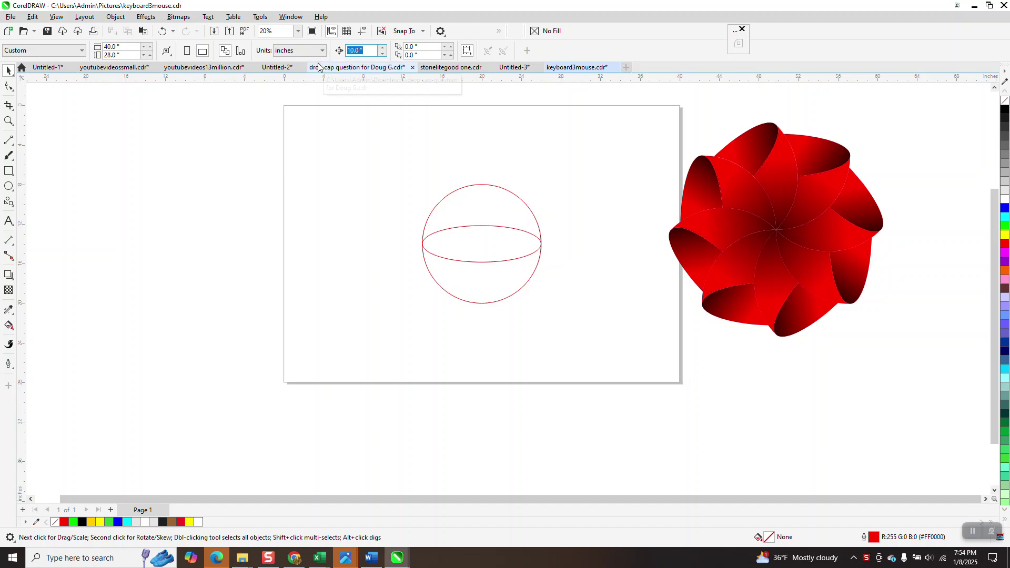
text(14)
key(Return)
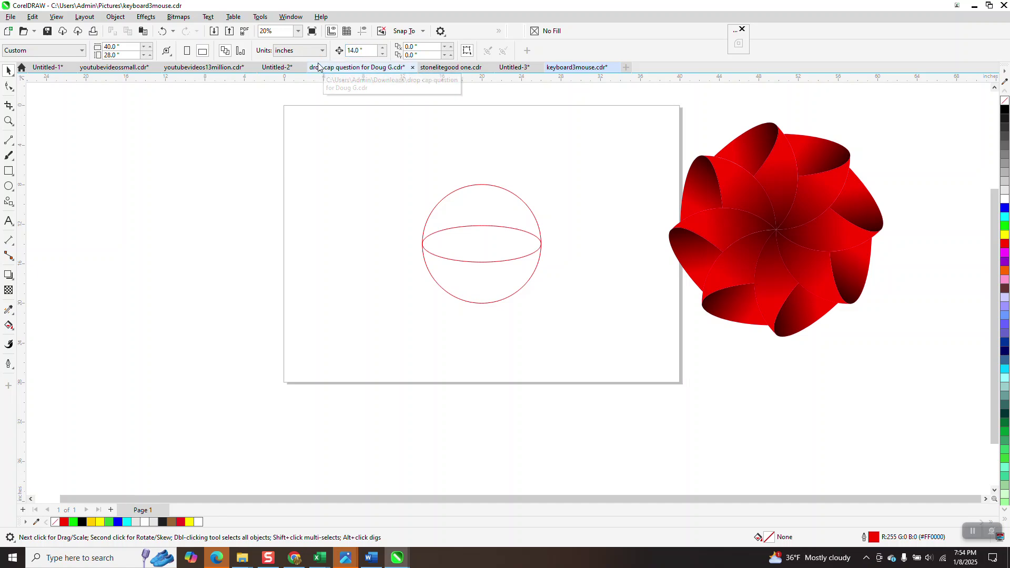
Step: Smart Fill the ellipse and the circle region below it in red, nudging each filled piece 14 inches left
click(8, 326)
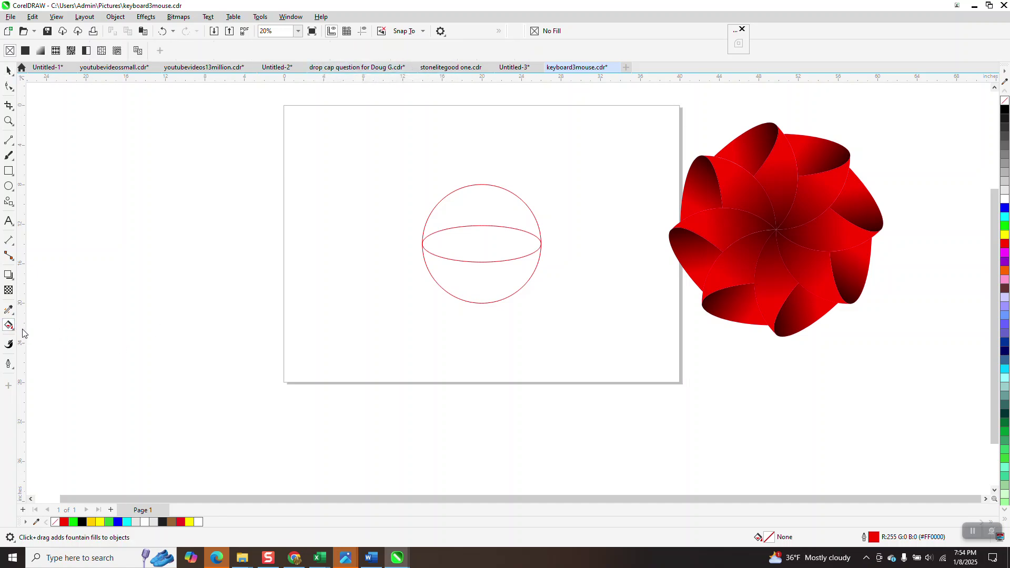
click(14, 333)
click(53, 337)
click(453, 247)
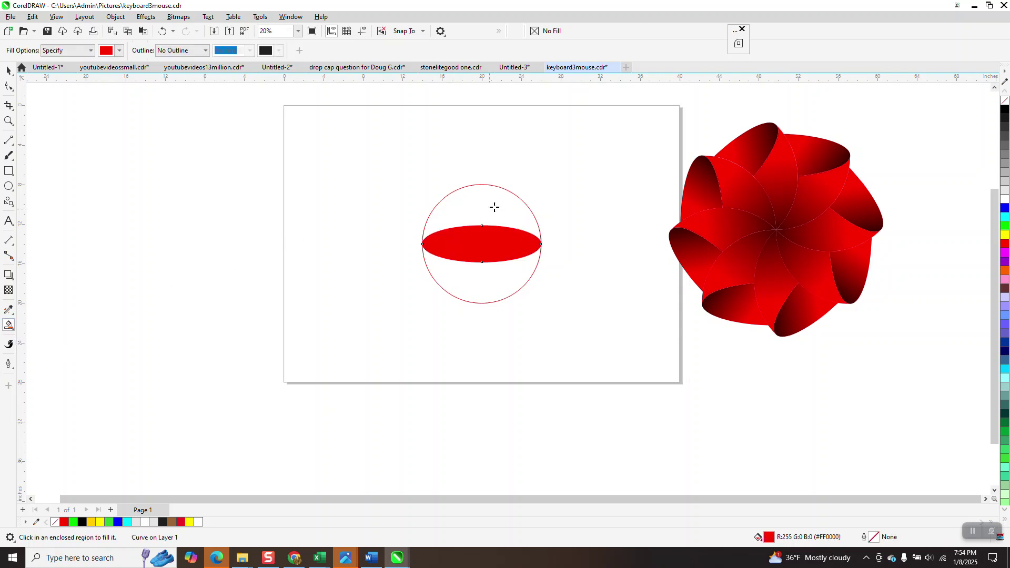
key(Left)
click(497, 270)
key(Left)
Step: Delete the original circle and ellipse, and nudge the two red bowl pieces 14 inches right
click(8, 70)
drag(421, 152, 563, 318)
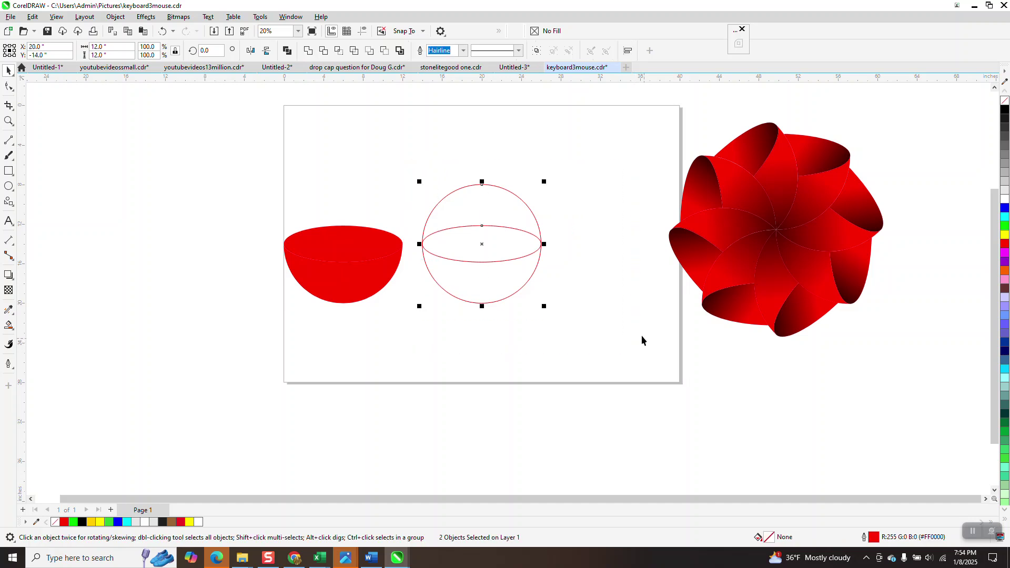
key(Delete)
drag(485, 341, 486, 343)
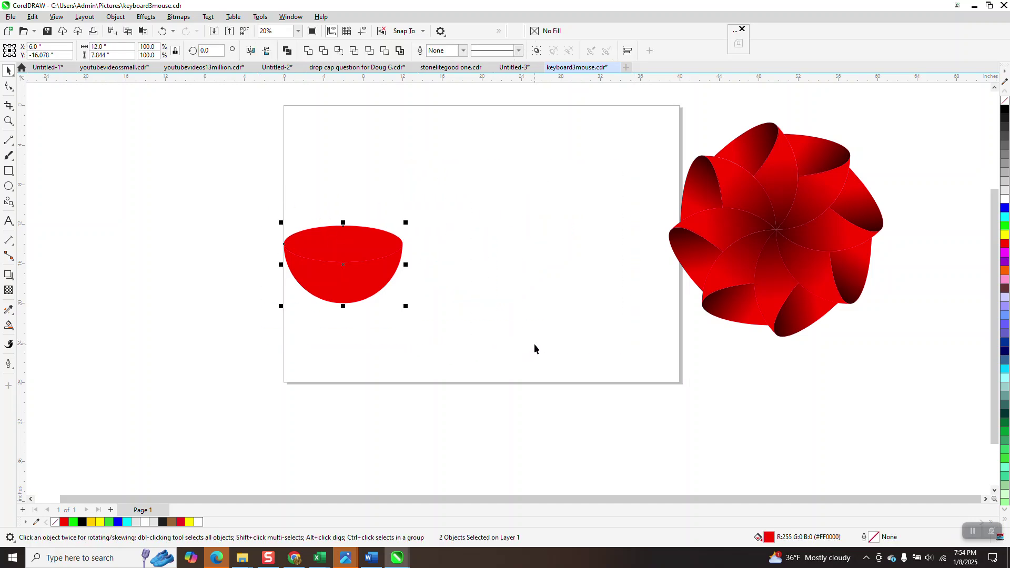
key(Right)
Step: Give the two bowl pieces no fill and a black outline, and group them
click(1004, 101)
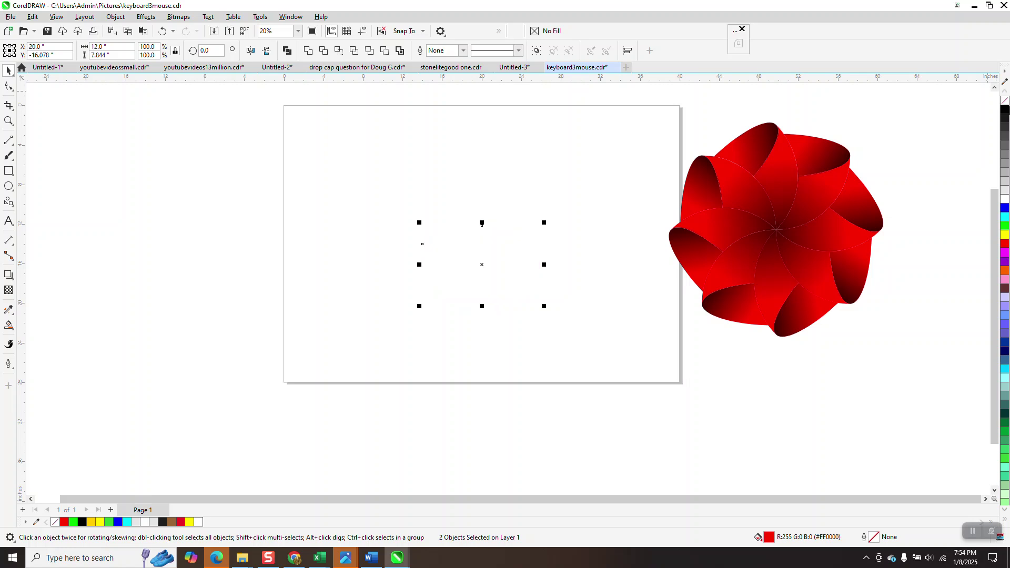
right_click(1005, 119)
key(ctrl+g)
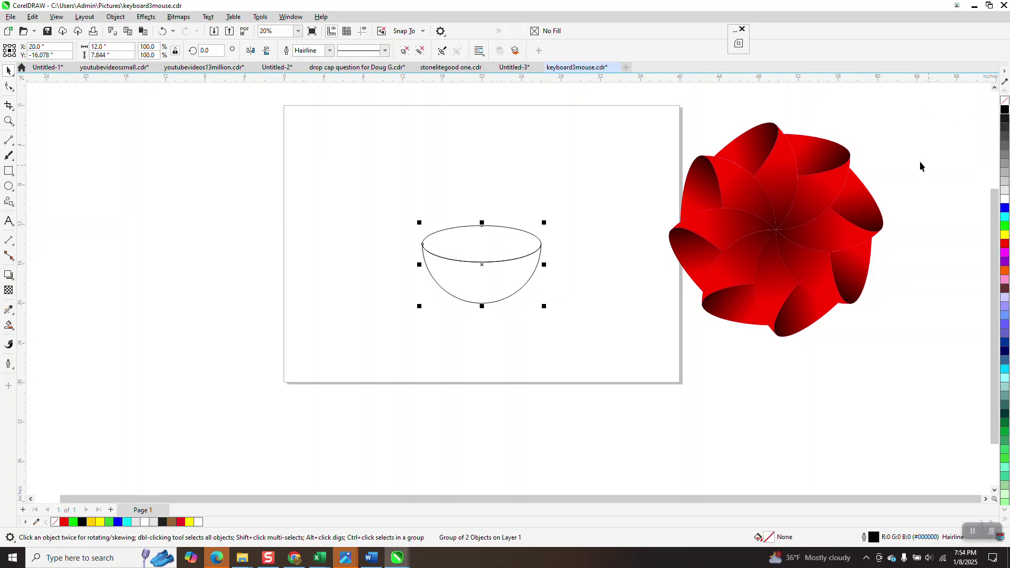
Step: Create a copy of the bowl group rotated 45° about the bowl's bottom point
click(484, 267)
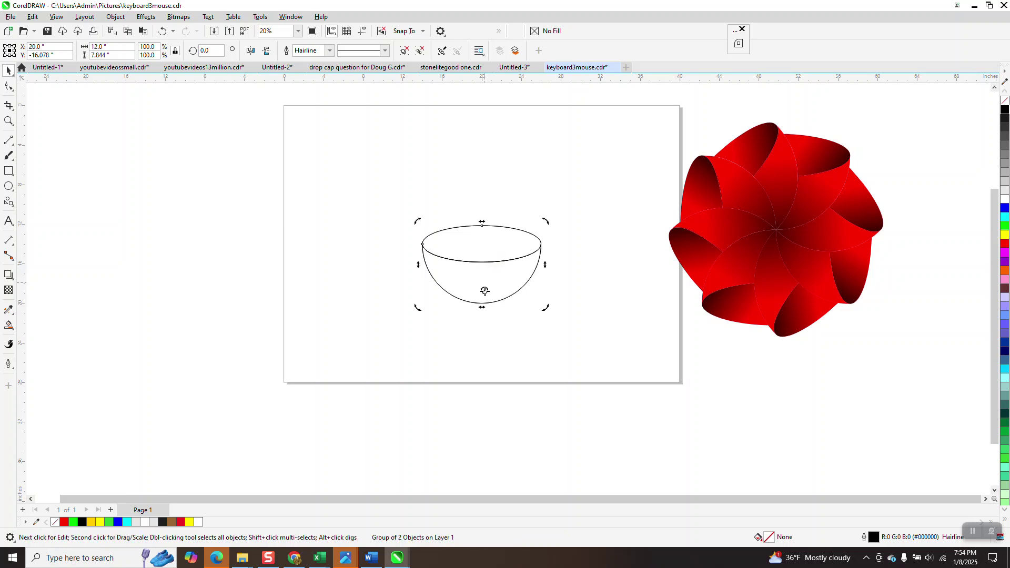
click(209, 50)
text(45)
key(Return)
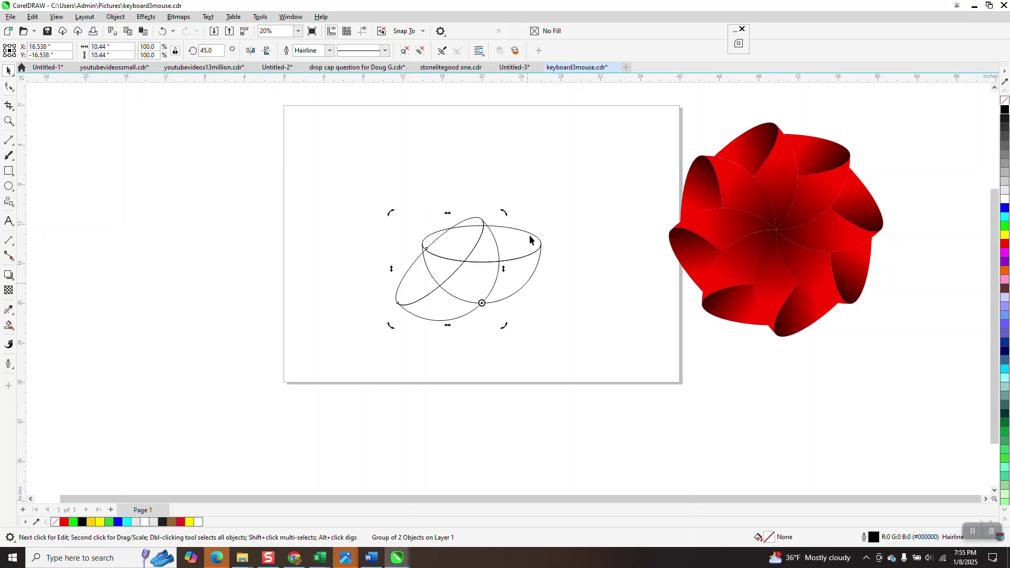
Step: Smart Fill the rim and body regions of the upright bowl outside the rotated copy in red
click(9, 325)
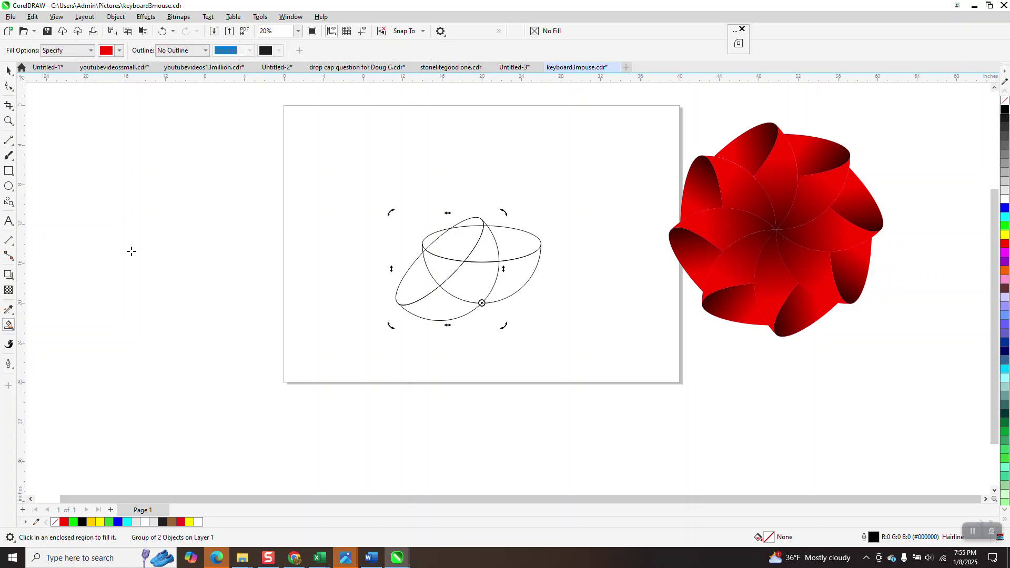
click(511, 235)
click(515, 279)
click(9, 69)
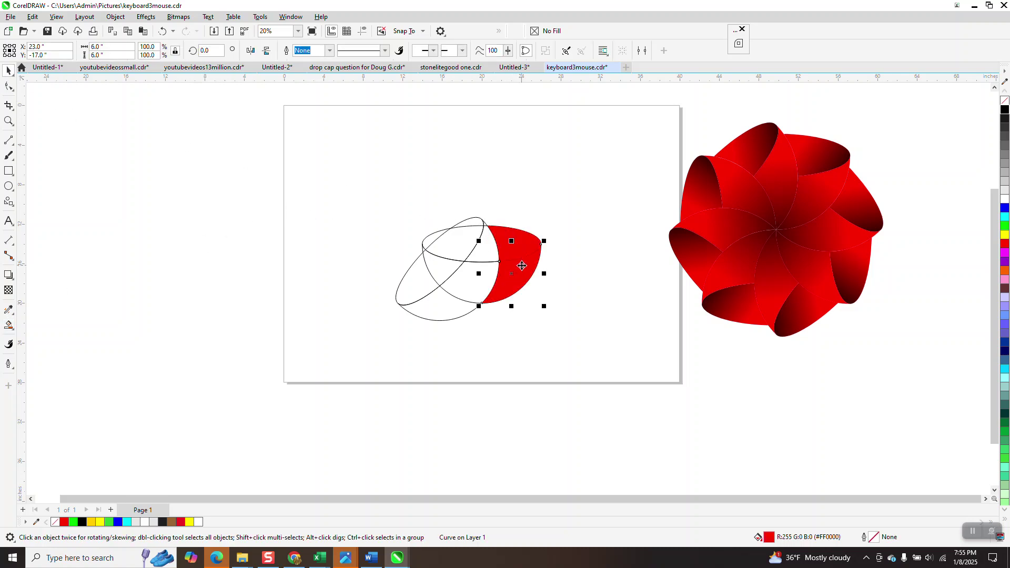
Step: Move the two red pieces 14 inches right, clear of the bowl outlines
drag(511, 263, 647, 265)
click(528, 244)
drag(528, 245, 668, 245)
click(561, 245)
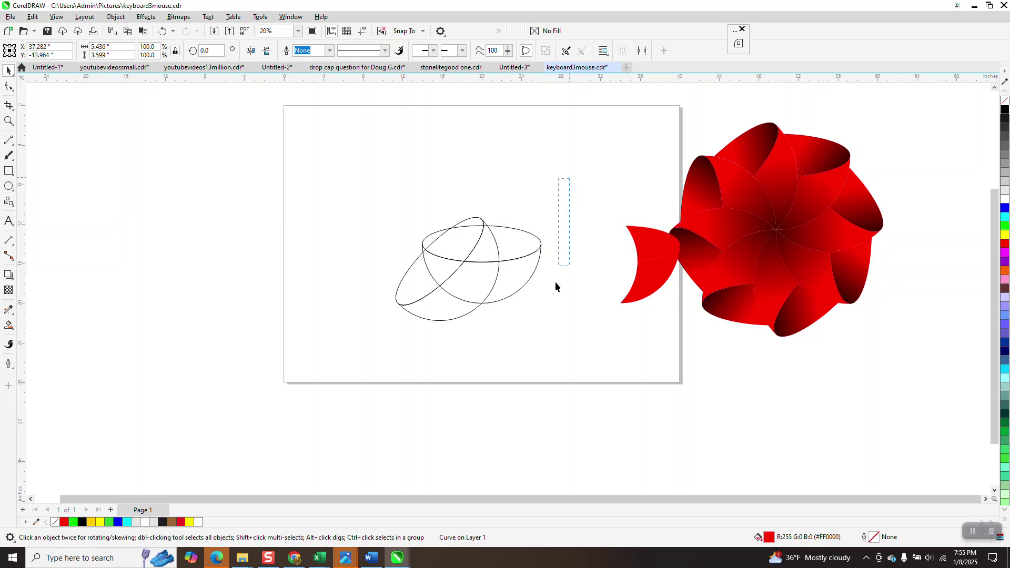
Step: Nudge both overlapping bowl outlines 28 inches left, off the page
drag(369, 362, 386, 355)
key(Left)
key(Left)
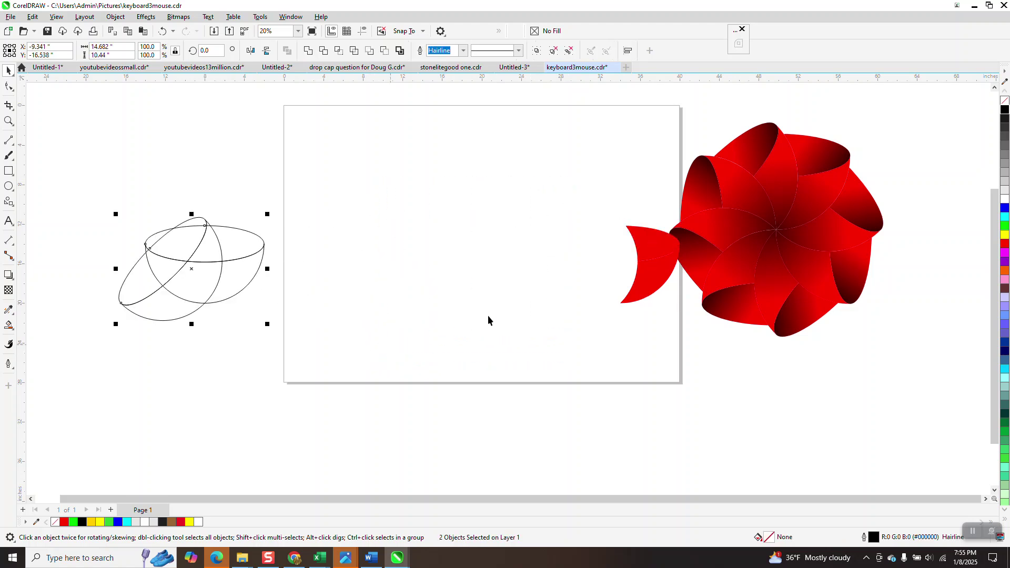
Step: Nudge the two red pieces 14 inches left, and reposition them together at about X 22.1, Y -11.2 inches
drag(591, 208, 686, 338)
key(Left)
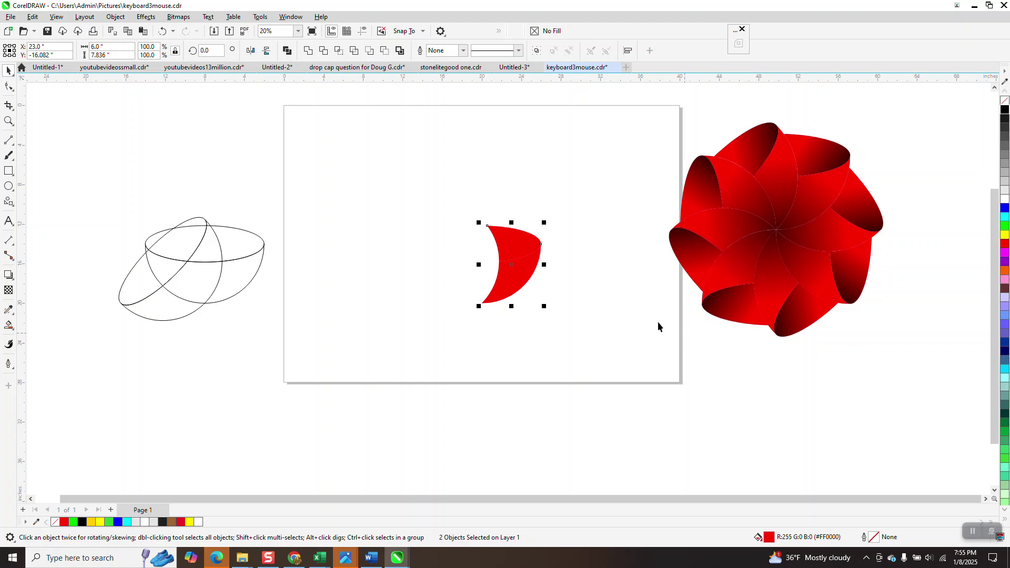
drag(462, 199, 544, 321)
click(535, 279)
drag(520, 262, 511, 214)
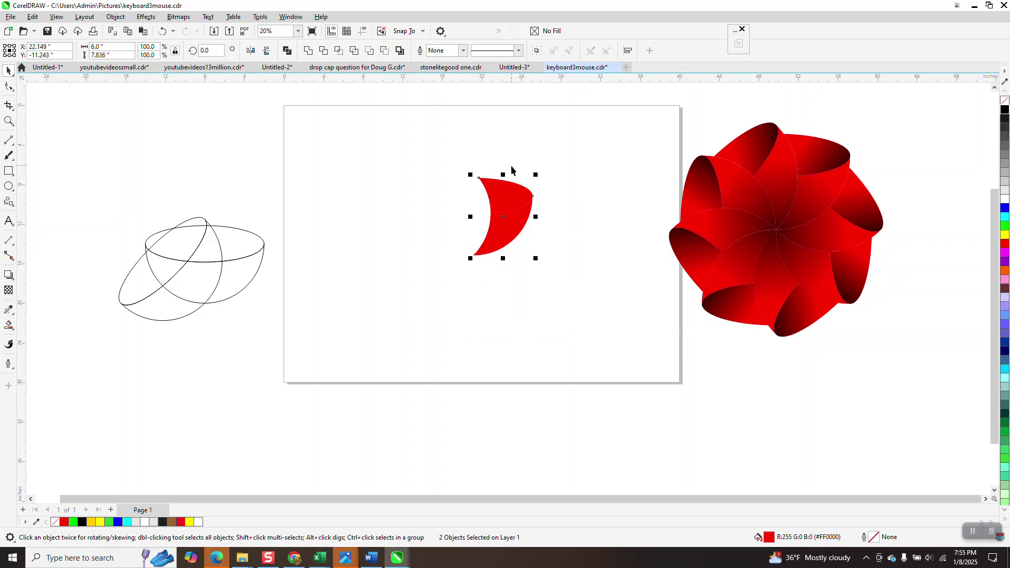
key(Escape)
Step: Apply a diagonal linear fountain fill from red to black to the upper petal piece
click(514, 199)
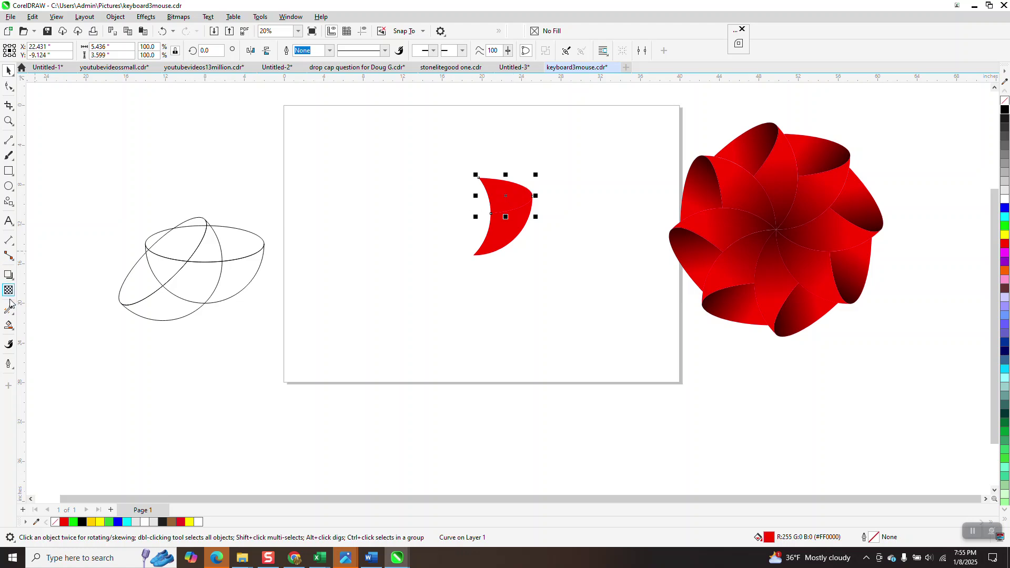
click(15, 326)
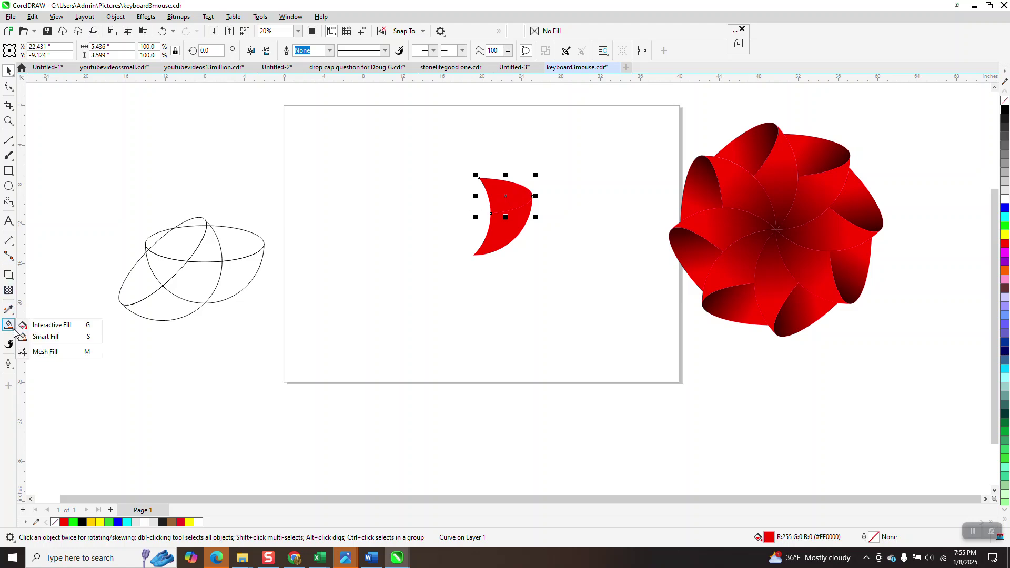
click(49, 326)
drag(489, 179, 532, 215)
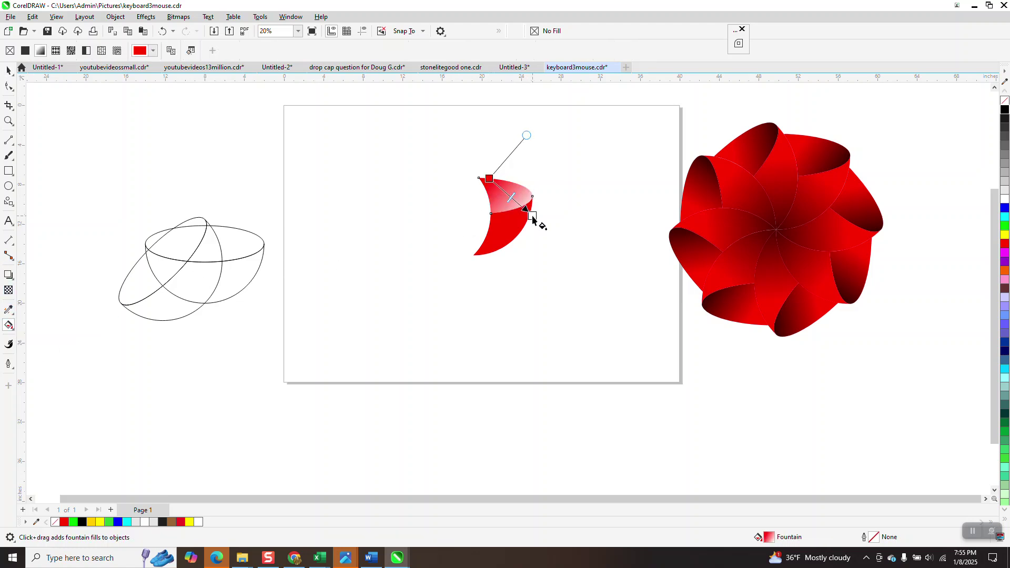
drag(862, 149, 549, 229)
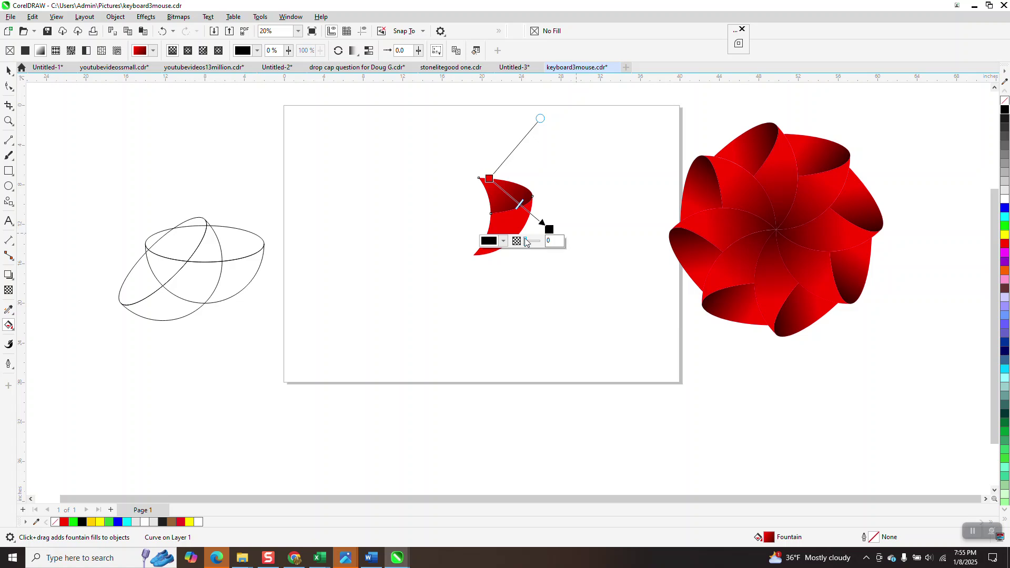
click(8, 70)
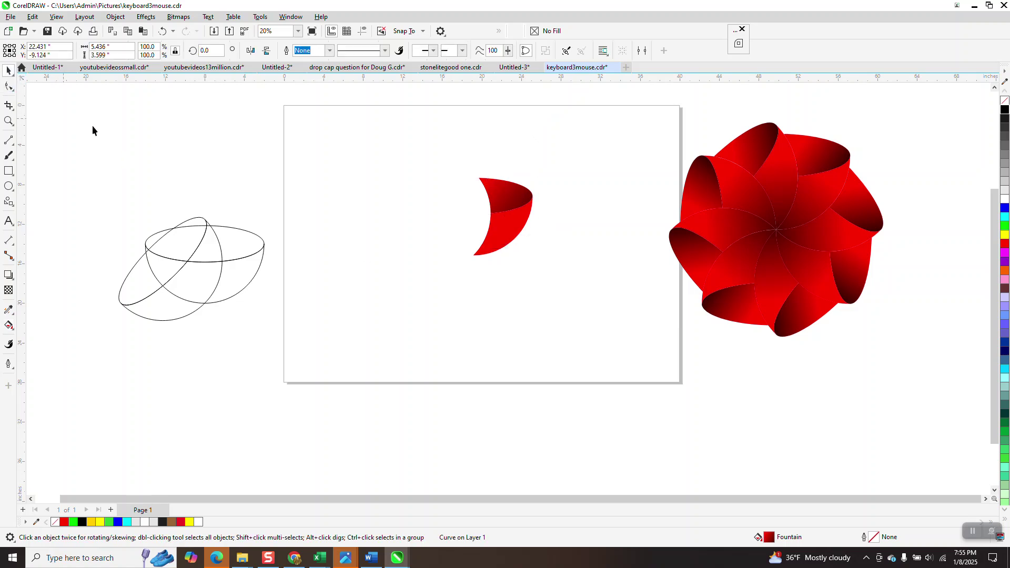
Step: Apply a linear fountain fill to the lower petal piece, from red near the rim to white at its lower tip
click(519, 225)
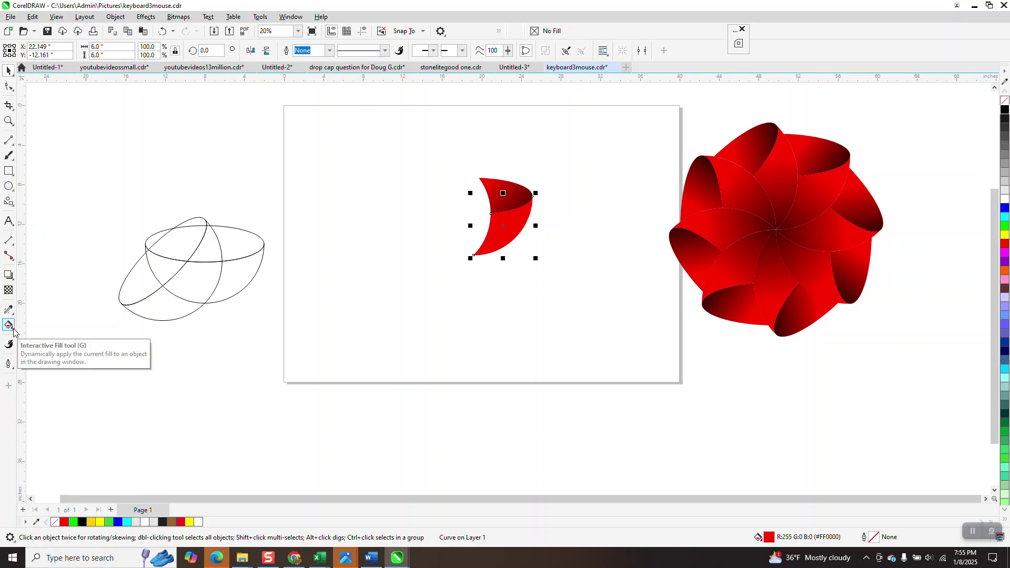
click(8, 326)
click(42, 325)
drag(514, 210, 470, 268)
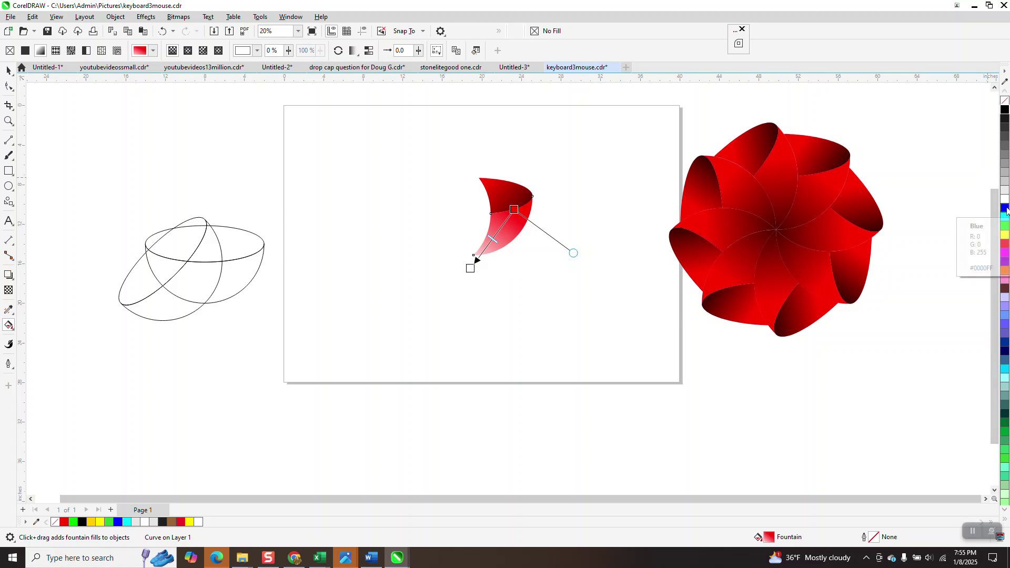
drag(471, 268, 475, 264)
click(7, 72)
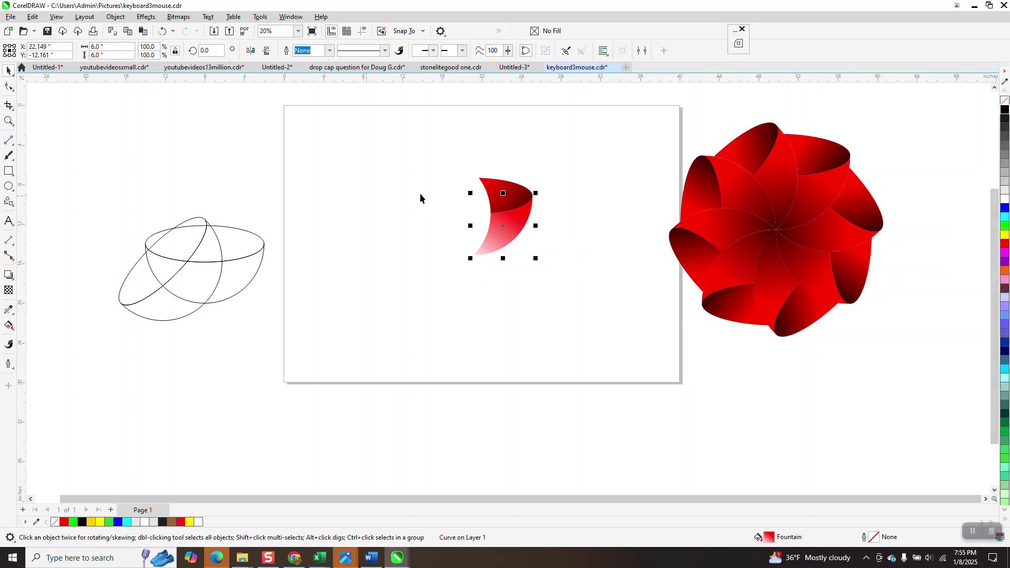
Step: Group the two gradient-filled petal pieces
drag(446, 187, 569, 293)
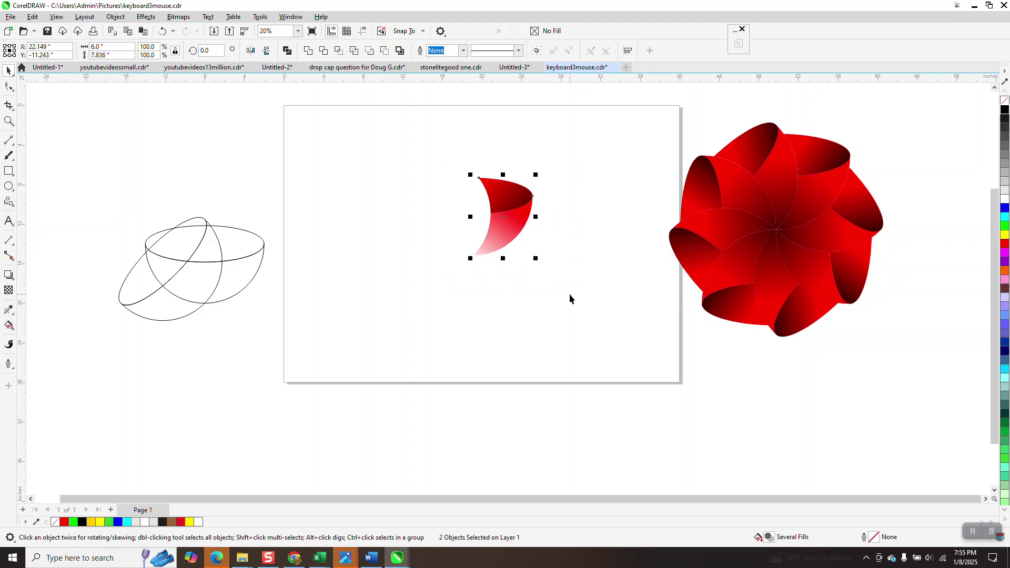
key(ctrl+g)
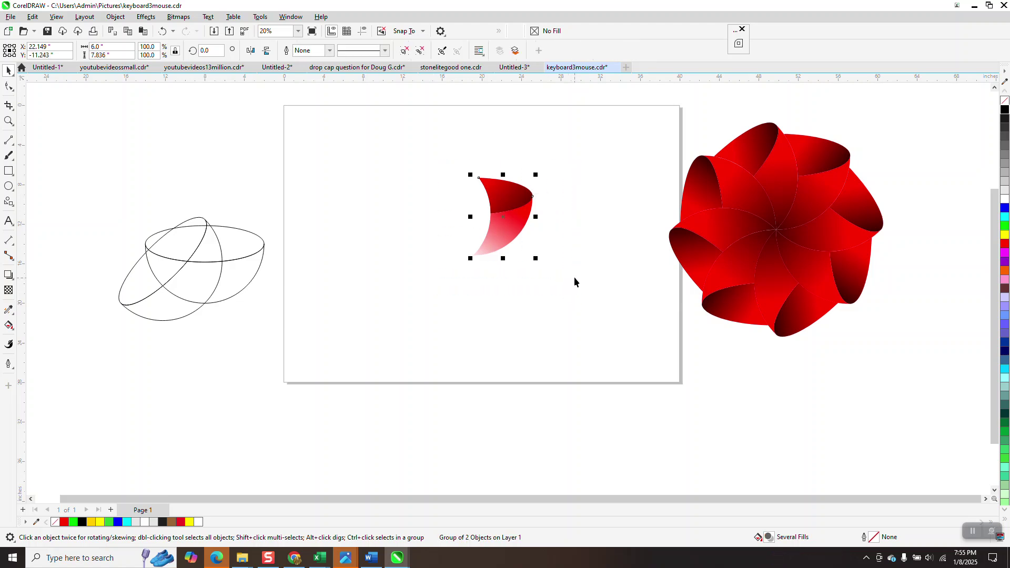
Step: Set the petal group's rotation centre at its lower tip and add a copy rotated by 45 degrees
click(503, 216)
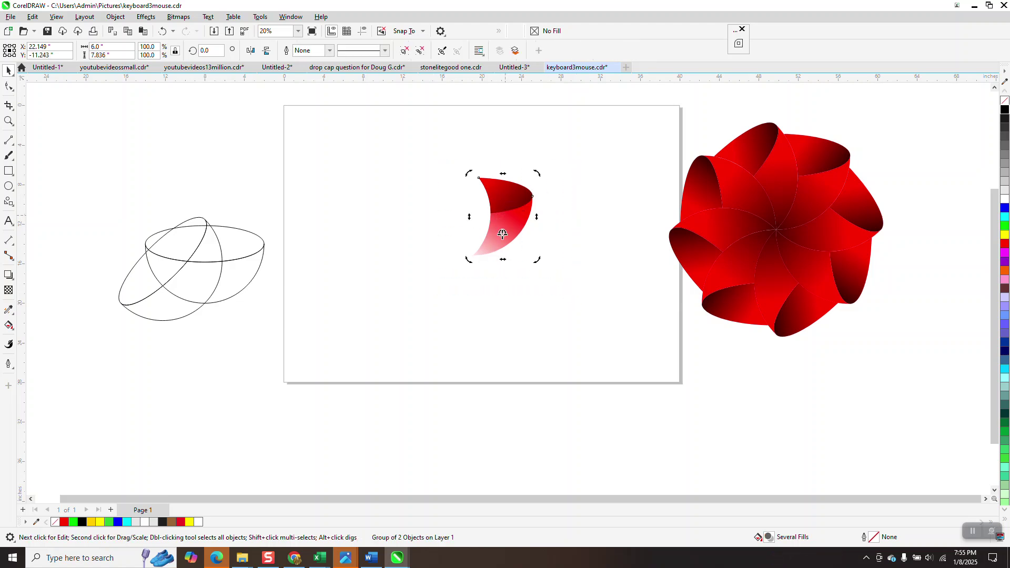
drag(473, 255, 473, 255)
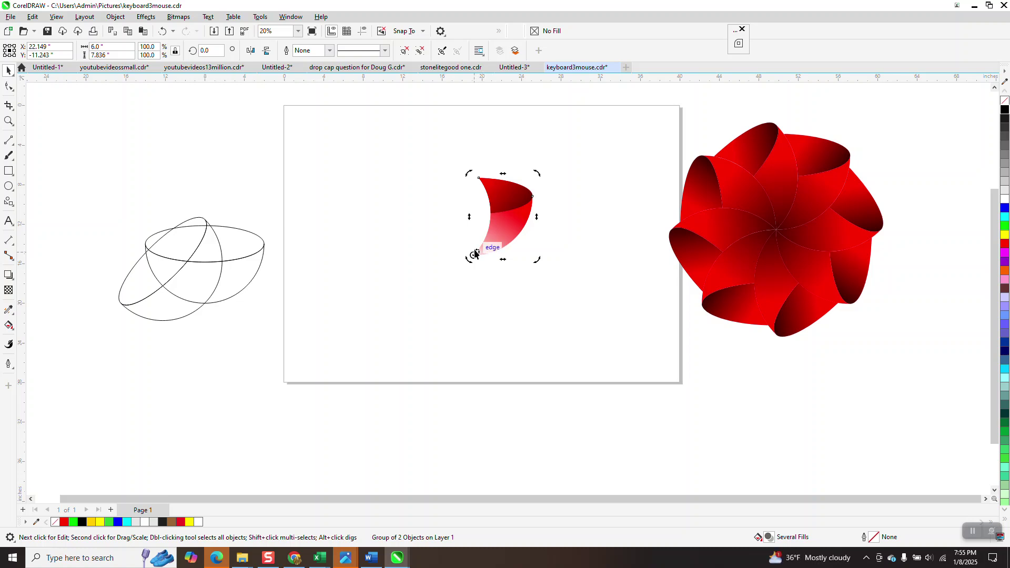
click(205, 50)
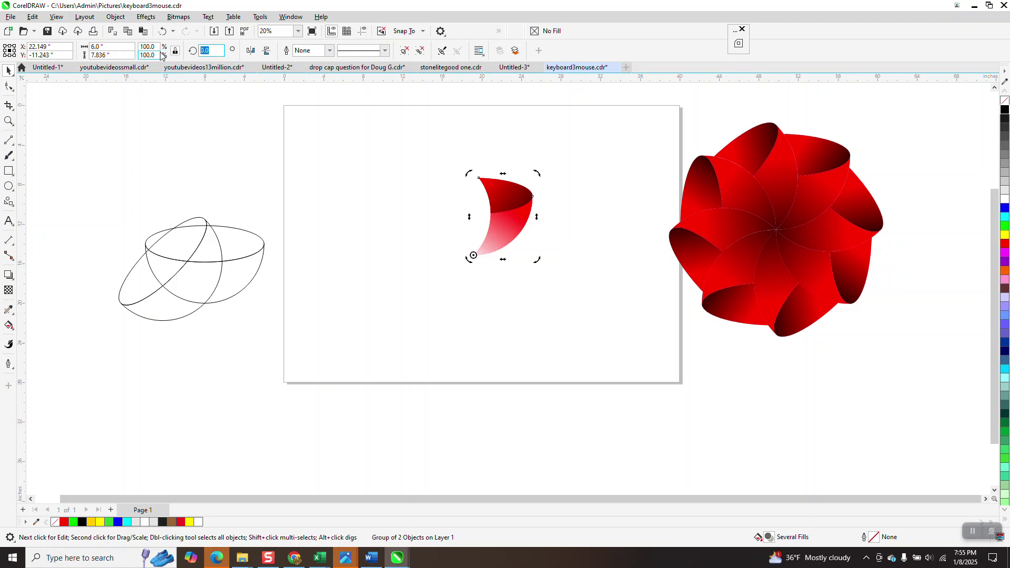
text(5)
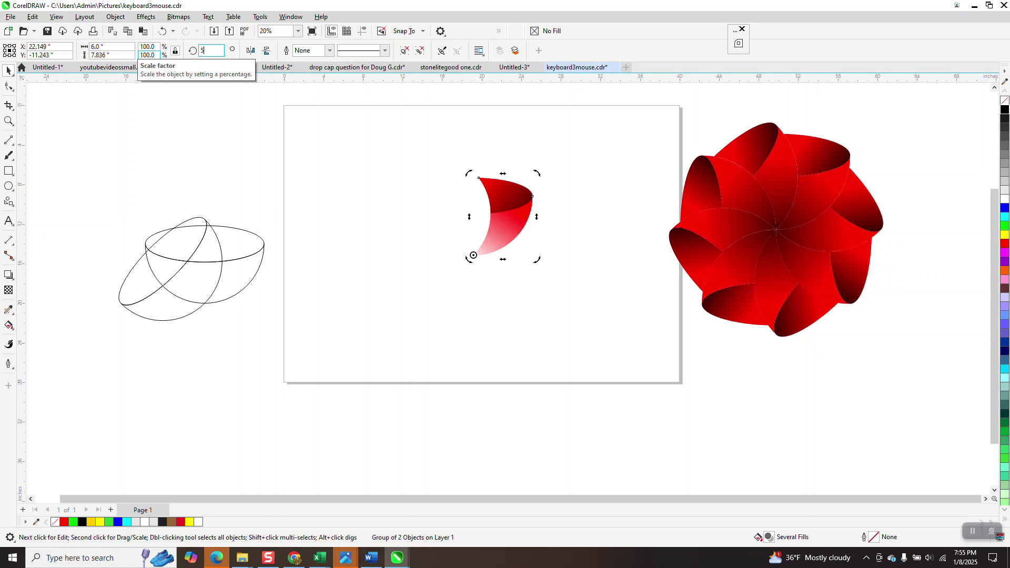
key(Return)
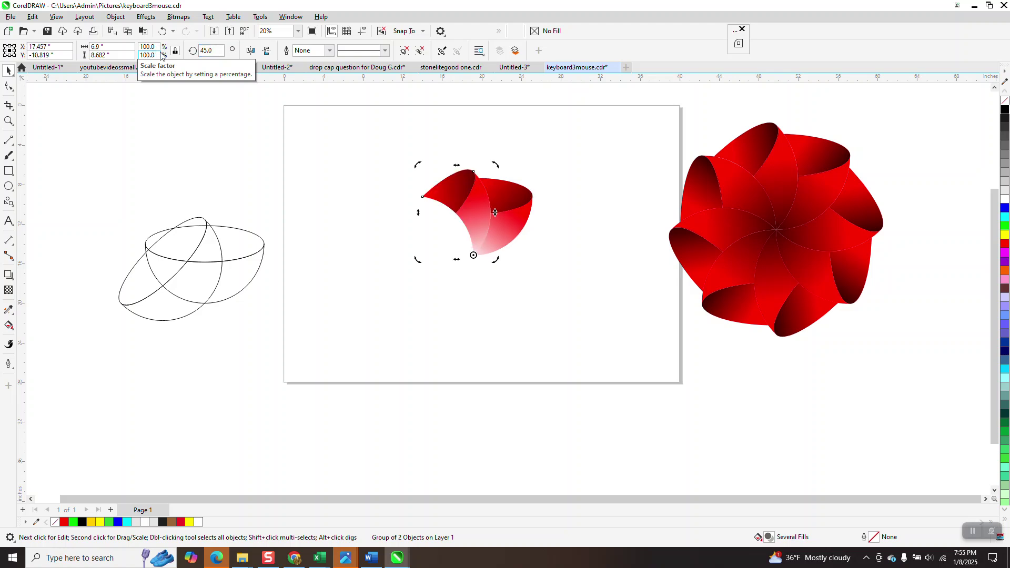
Step: Repeat the rotated copy six times to complete the eight-petal flower with a white centre
key(ctrl+r)
key(ctrl+r)
key(ctrl+r)
key(ctrl+r)
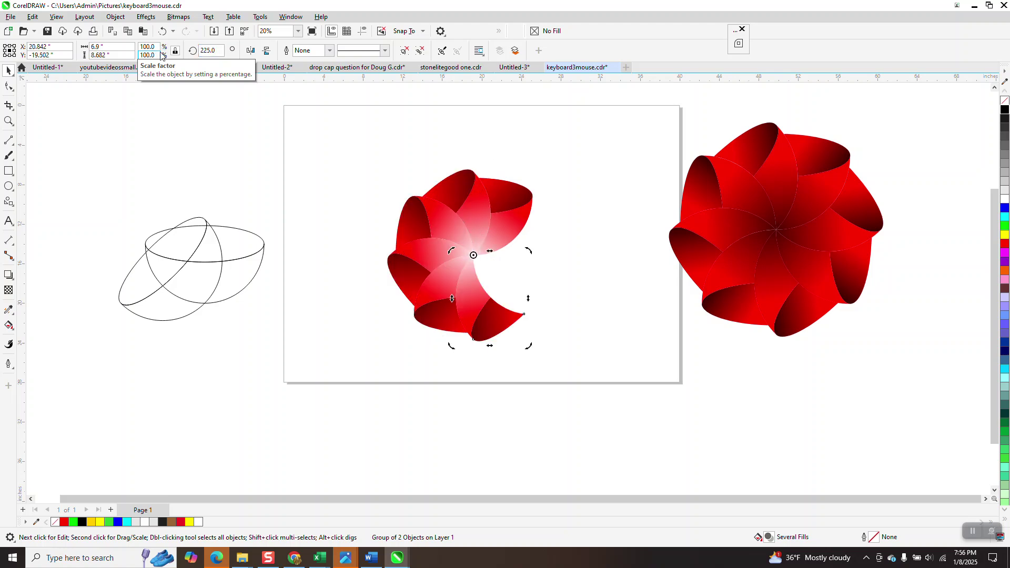
key(ctrl+r)
key(ctrl+r)
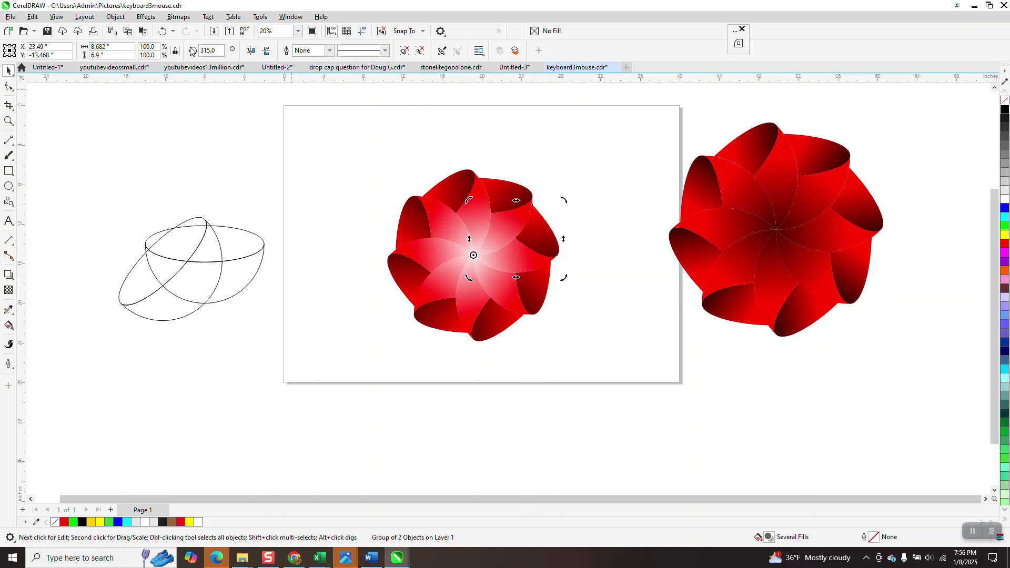
Step: Undo the rotated petal copies until only the single red gradient petal group remains
click(161, 30)
click(161, 30)
click(161, 30)
click(162, 30)
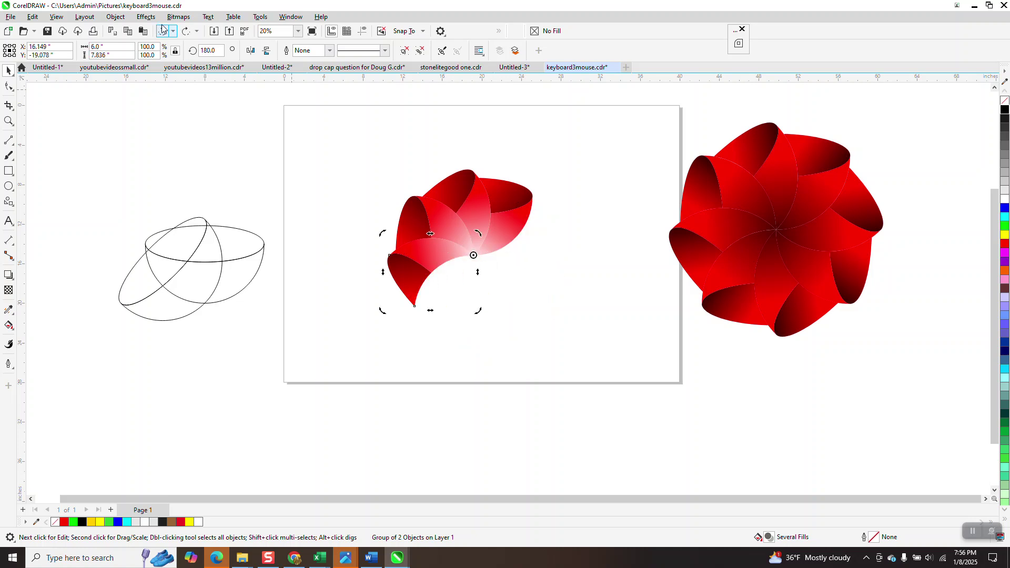
click(146, 16)
click(162, 31)
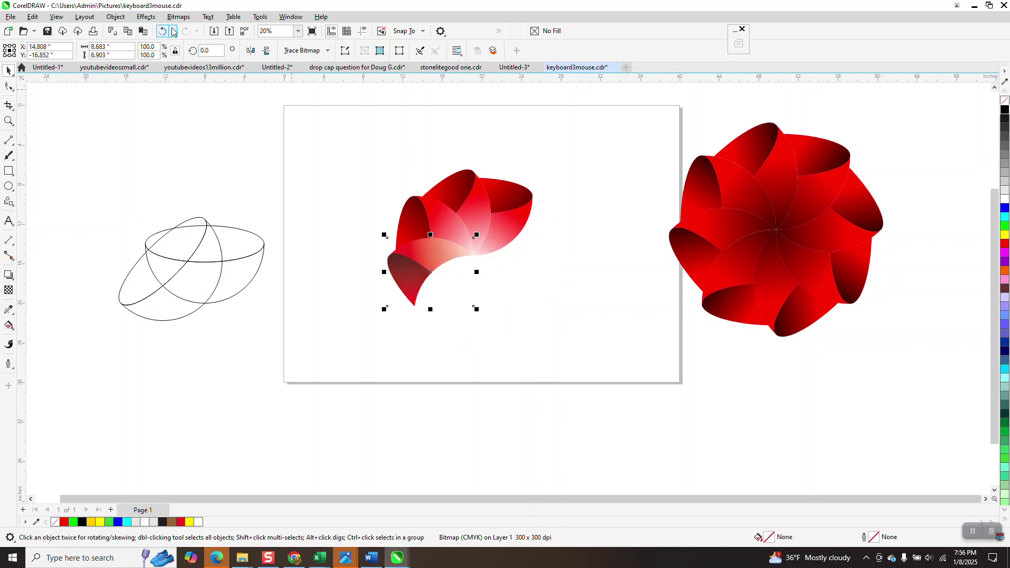
click(162, 30)
click(162, 31)
click(162, 30)
click(162, 30)
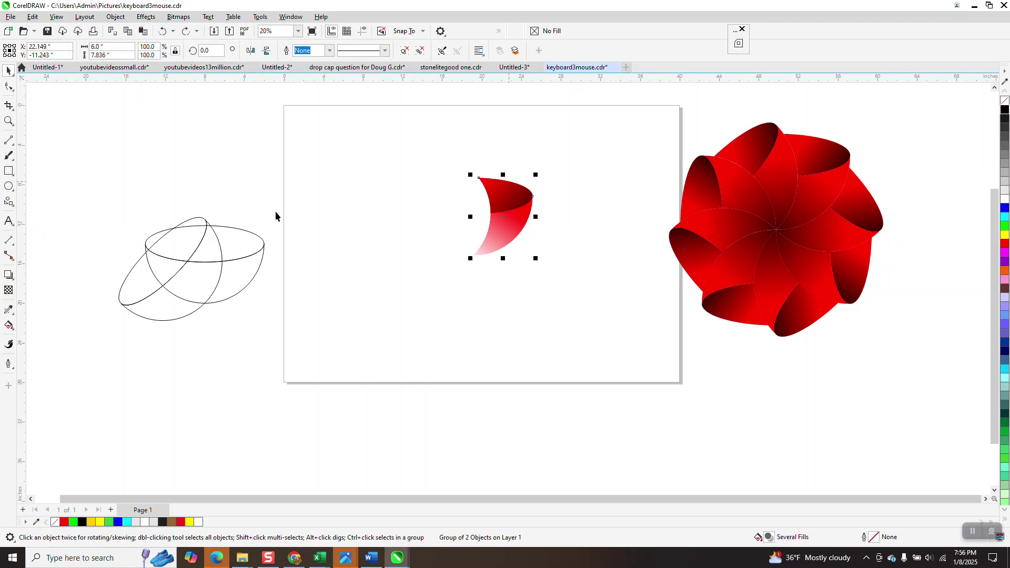
Step: Ungroup the red petal into its two gradient-filled pieces
click(116, 17)
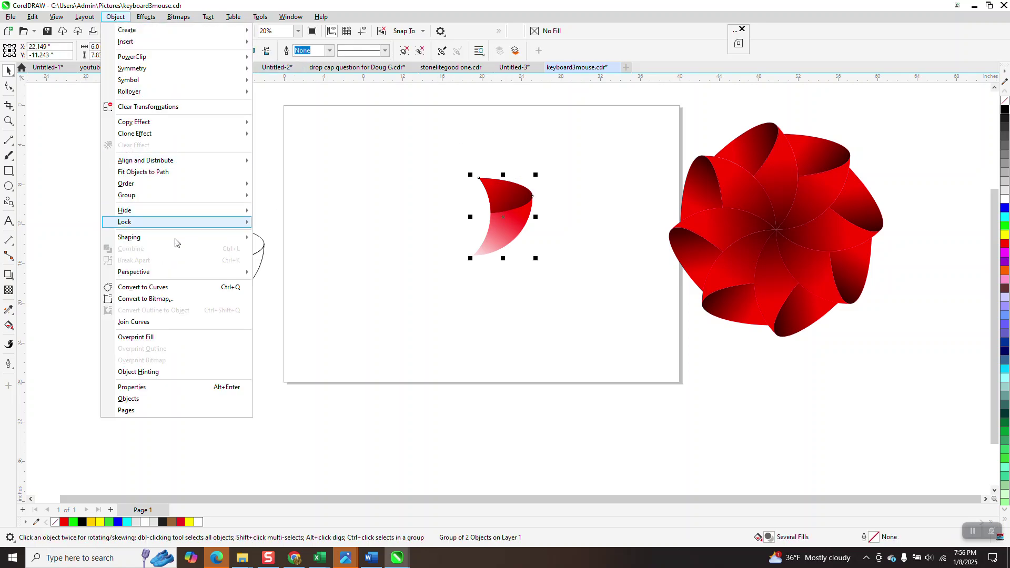
mouse_move(147, 198)
click(258, 217)
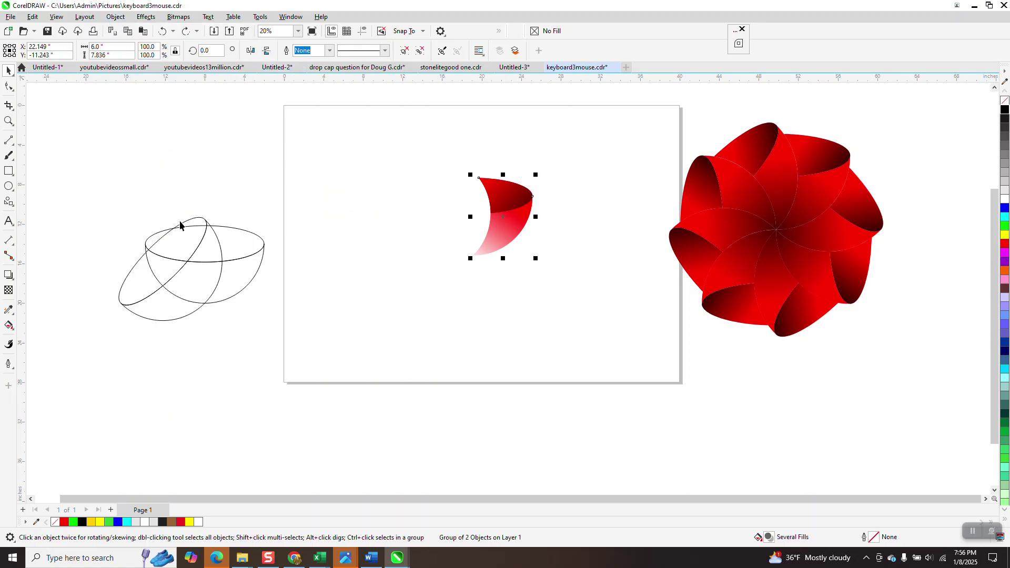
Step: Recolour both petal gradients to run from orange to black, extending the lower gradient past the tip and shortening the upper one
click(8, 326)
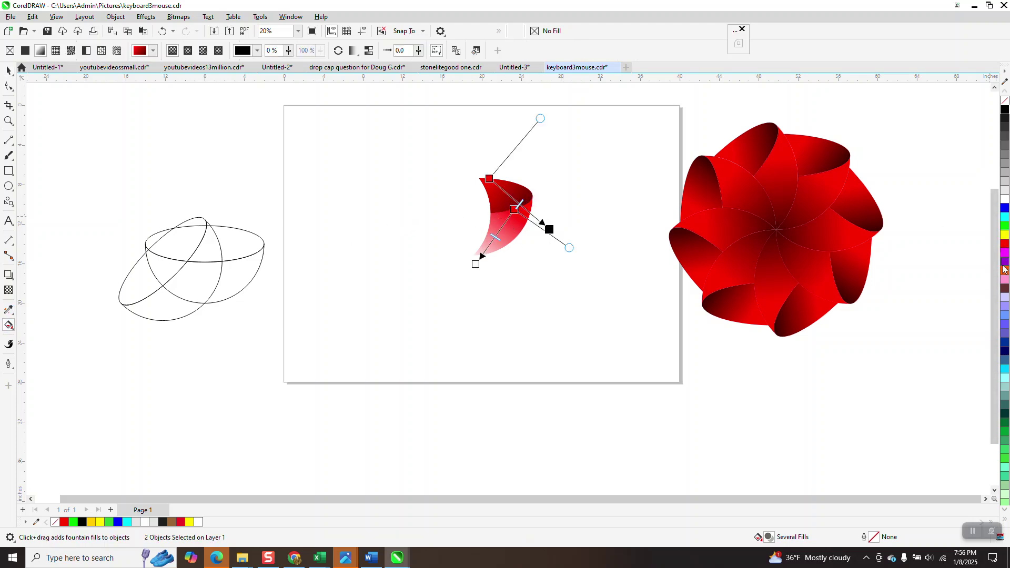
drag(1004, 272, 489, 178)
drag(1004, 269, 514, 210)
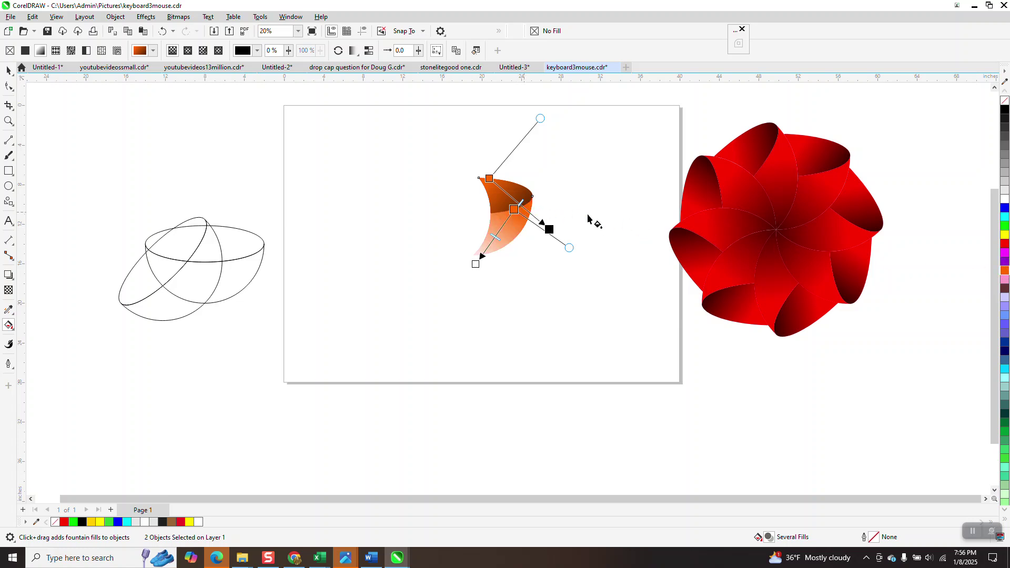
drag(1004, 113, 459, 277)
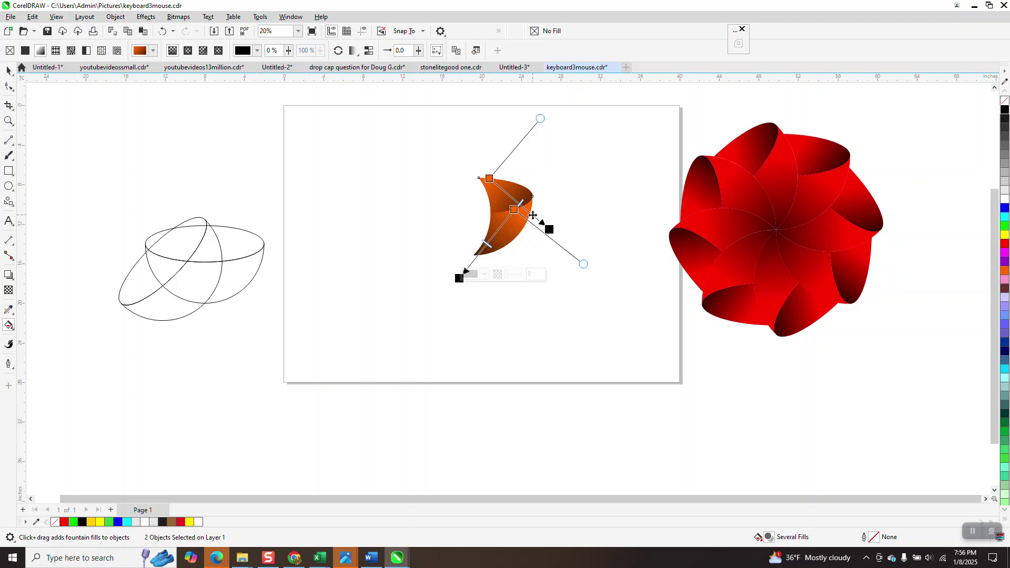
drag(548, 230, 542, 215)
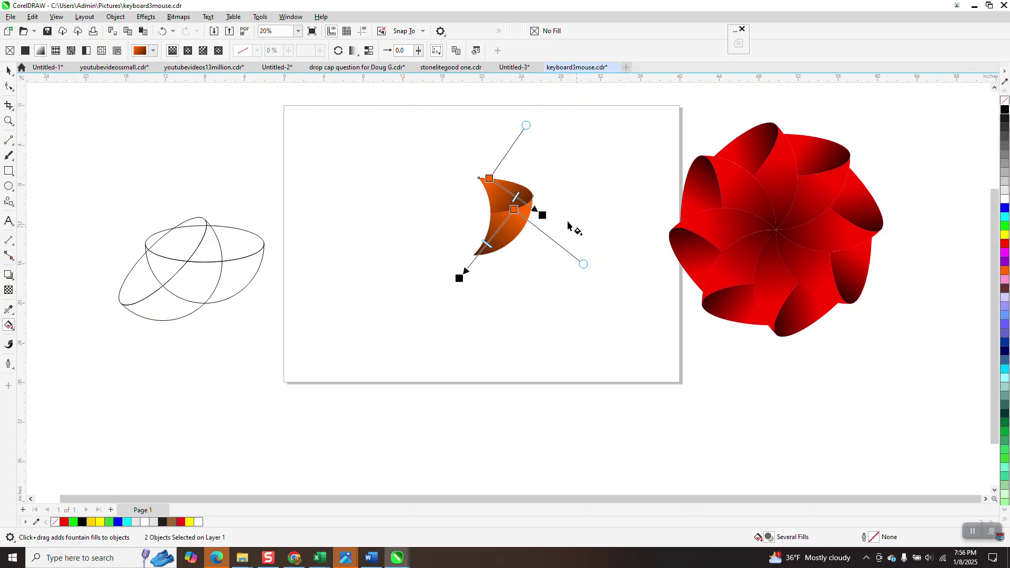
Step: Group the orange gradient petal pieces
click(9, 70)
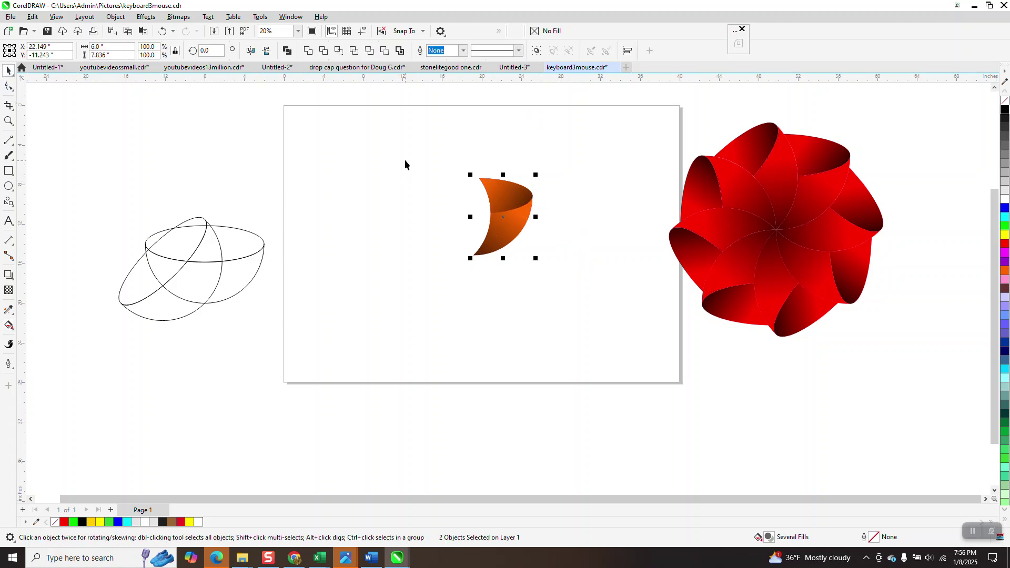
drag(559, 288, 559, 288)
key(ctrl+g)
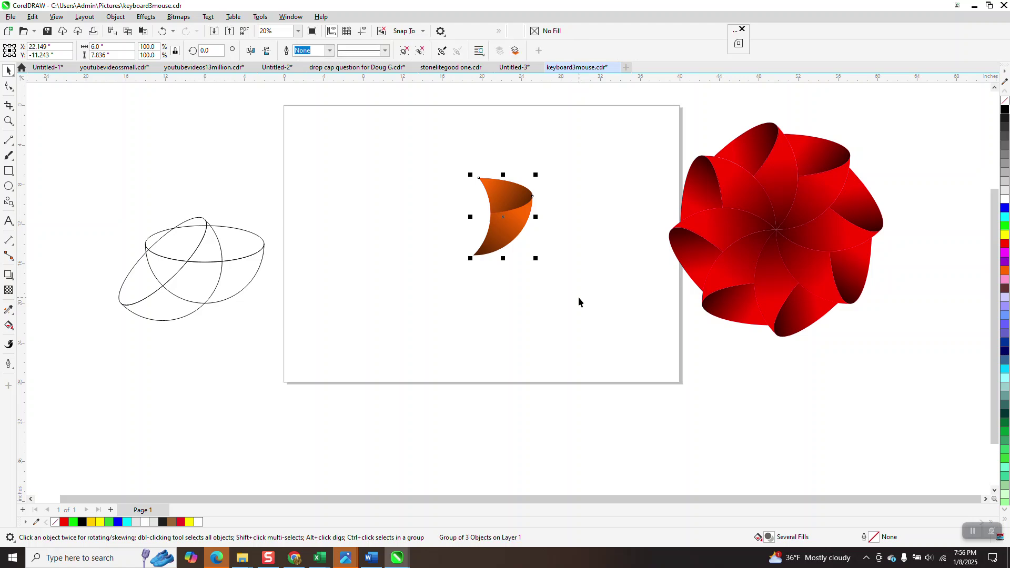
Step: Set the orange petal's rotation centre at its lower tip and add a copy rotated by 45 degrees
click(523, 220)
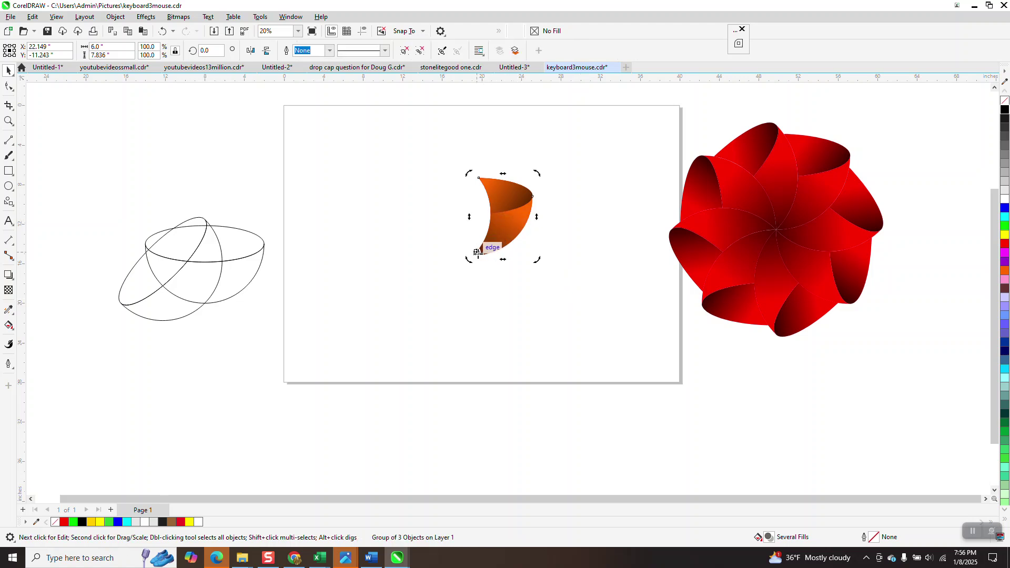
drag(474, 255, 474, 255)
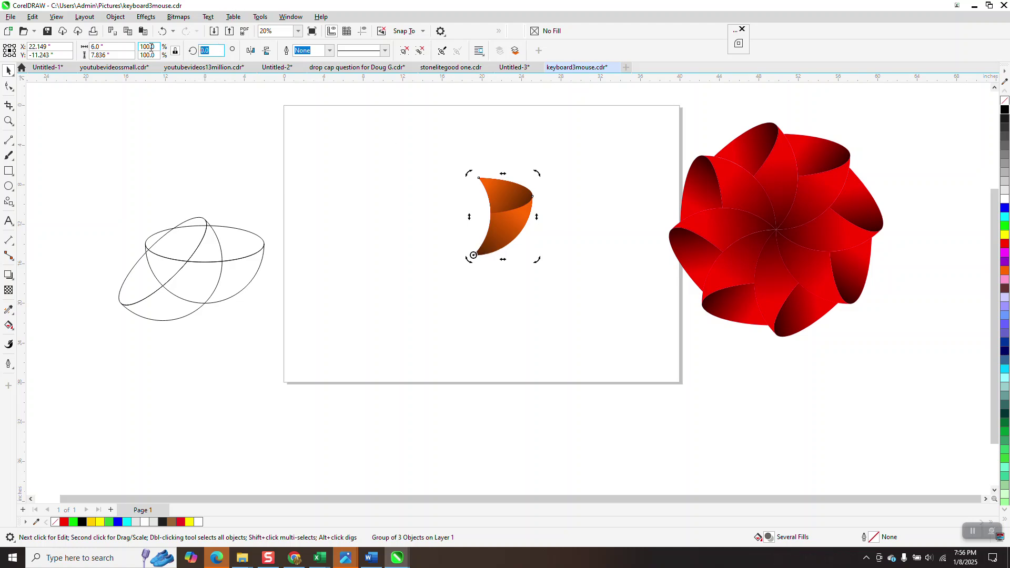
text(45)
key(Return)
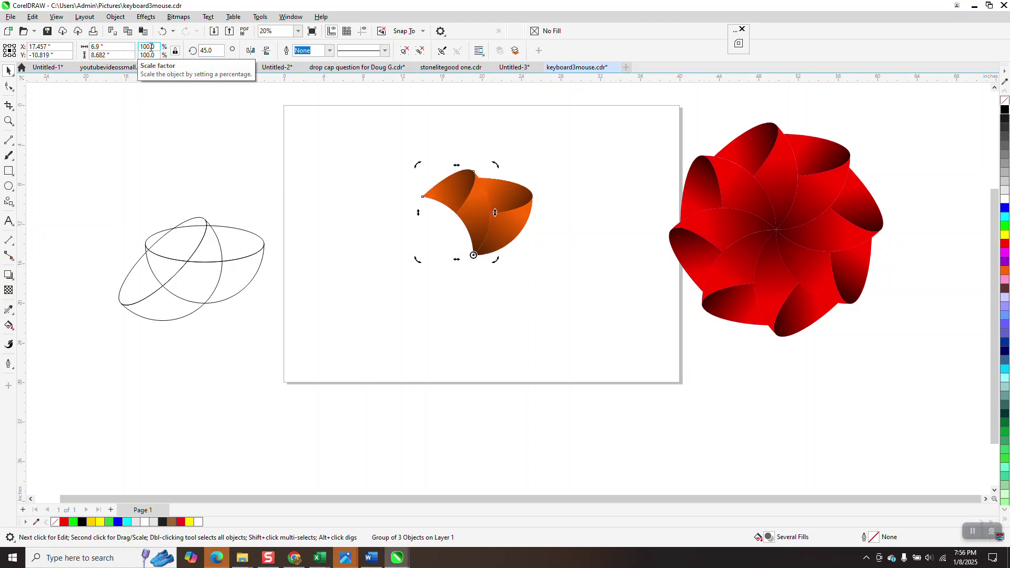
Step: Repeat the 45-degree rotated copy six times to complete the eight-petal orange flower
key(ctrl+r)
key(ctrl+r)
key(ctrl+r)
key(ctrl+r)
key(ctrl+r)
key(ctrl+r)
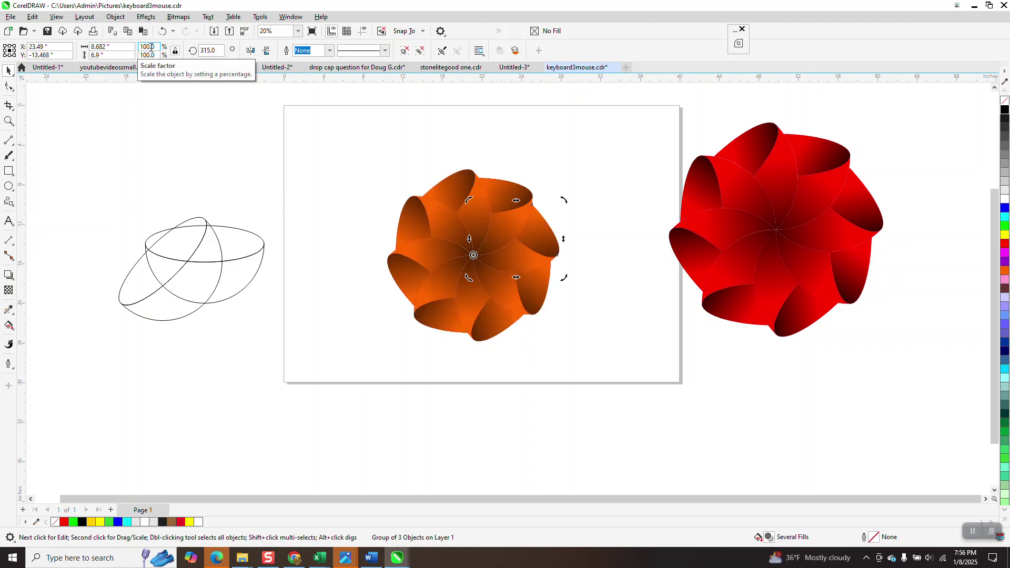
Step: Select all eight orange petals, try orange and black hairline outlines, and give them a white hairline outline
click(8, 121)
drag(370, 158, 613, 357)
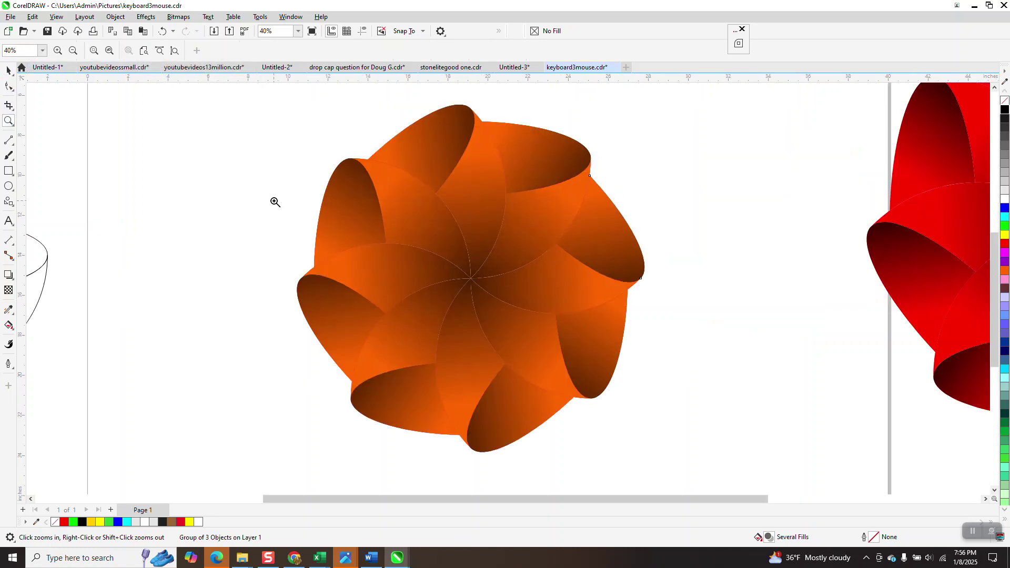
click(8, 70)
scroll(303, 148, down, 1)
drag(285, 102, 609, 395)
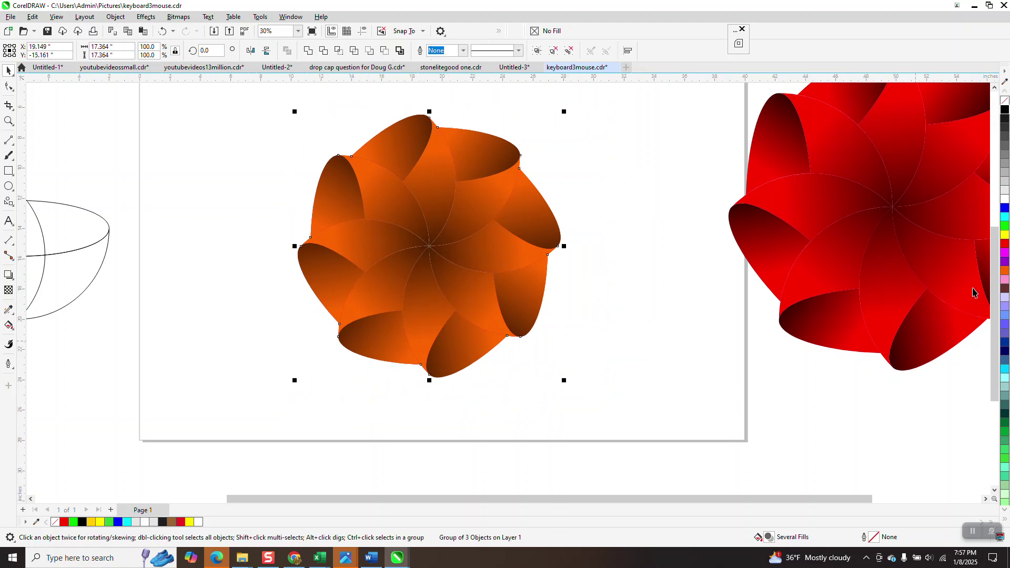
right_click(1002, 271)
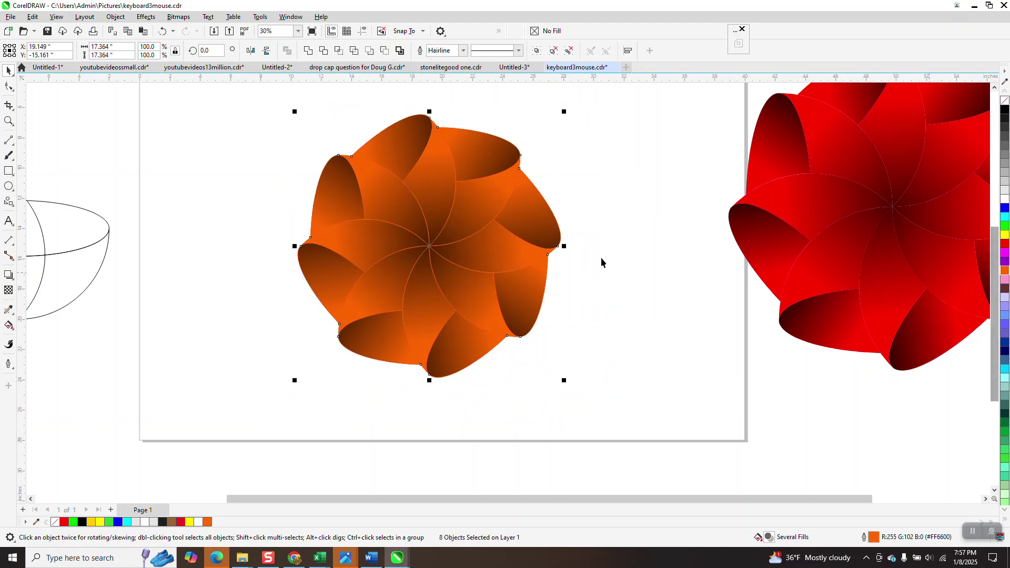
right_click(1003, 112)
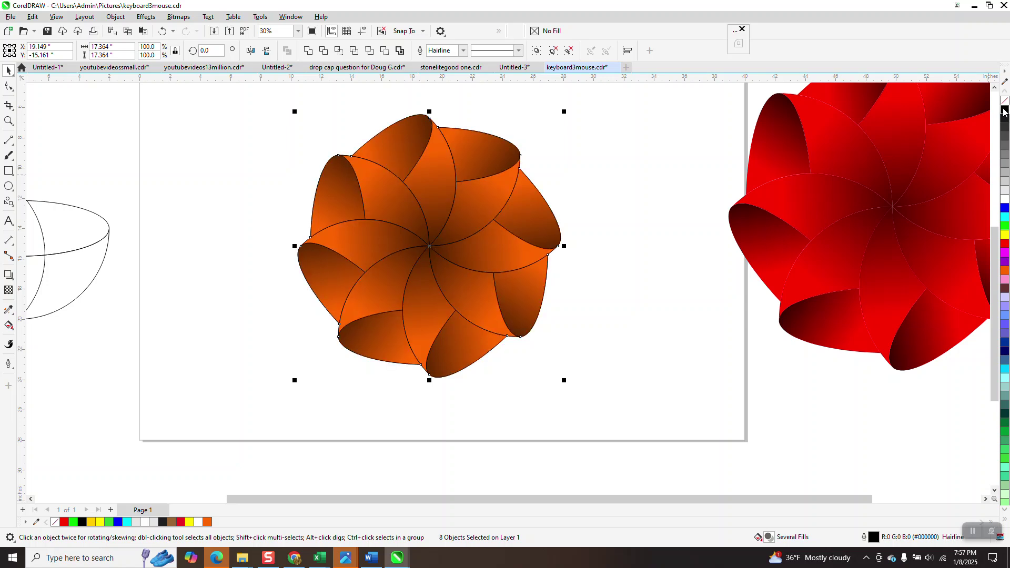
right_click(1004, 199)
scroll(463, 207, down, 1)
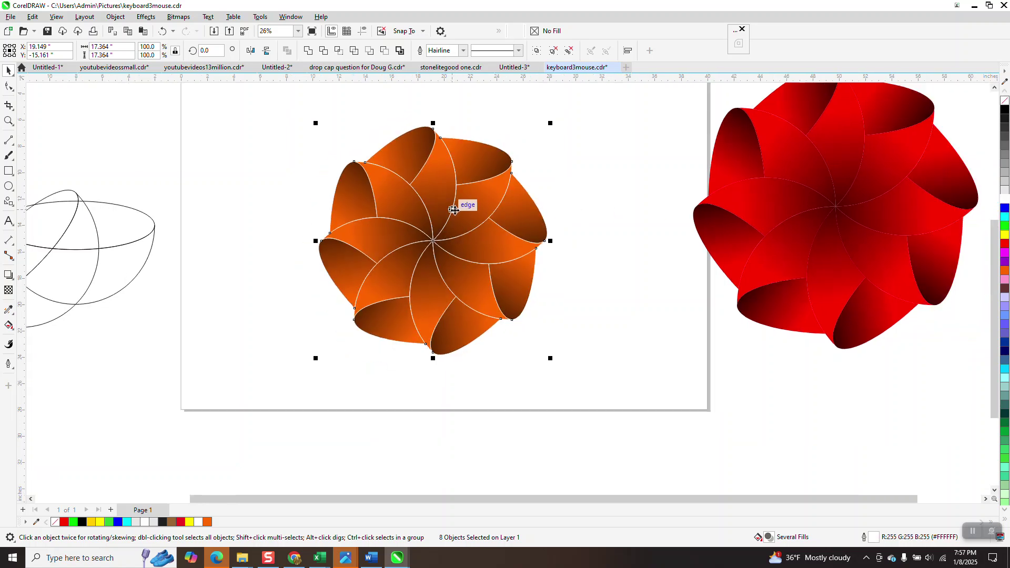
scroll(463, 207, down, 1)
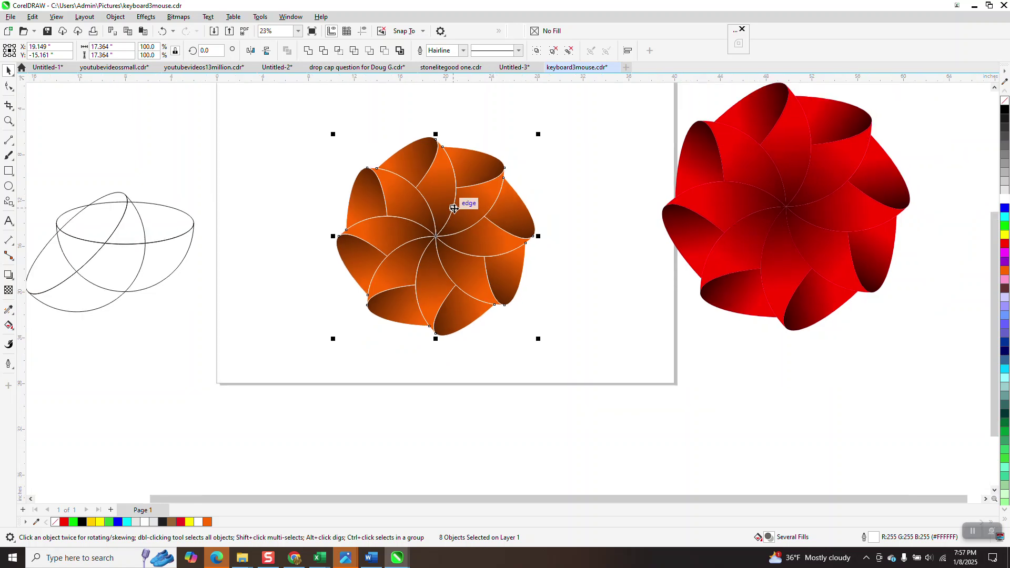
click(580, 200)
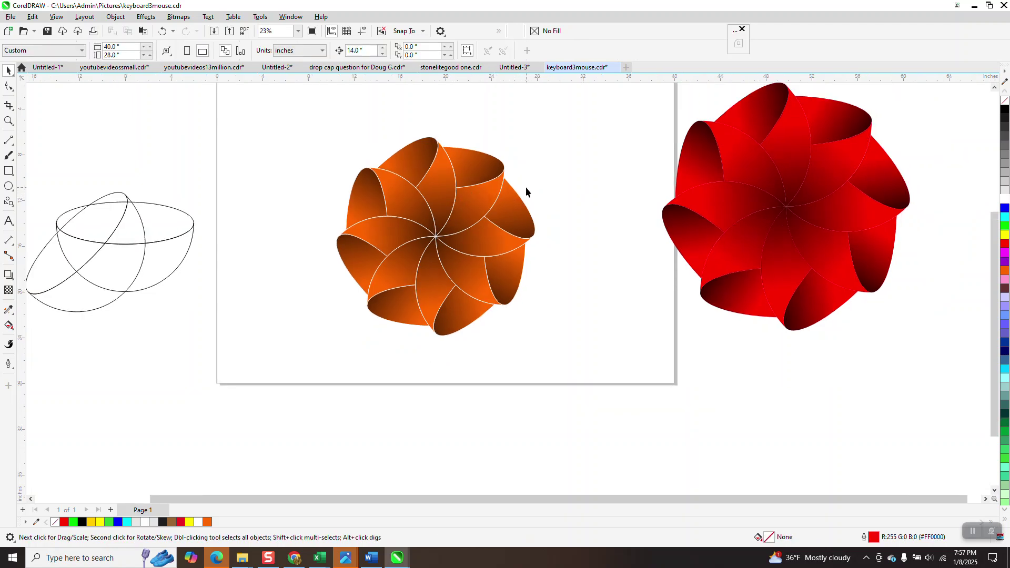